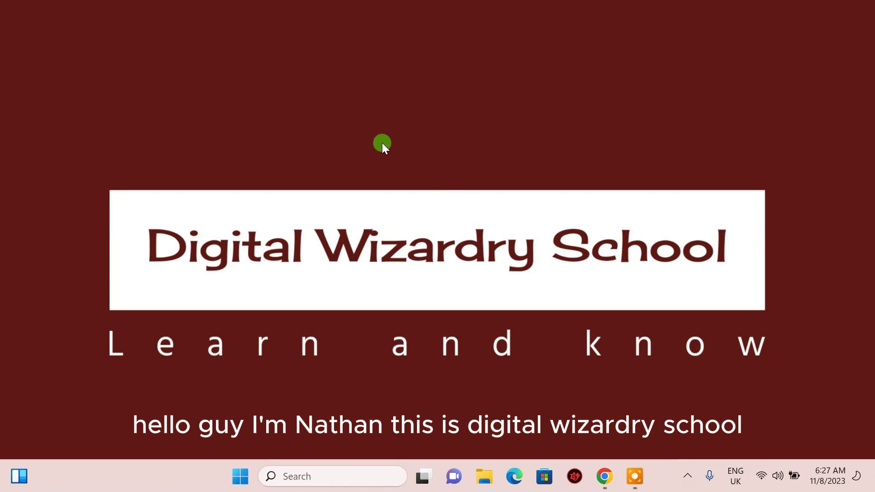
{"action": "right_click", "coordinate": [382, 143]}
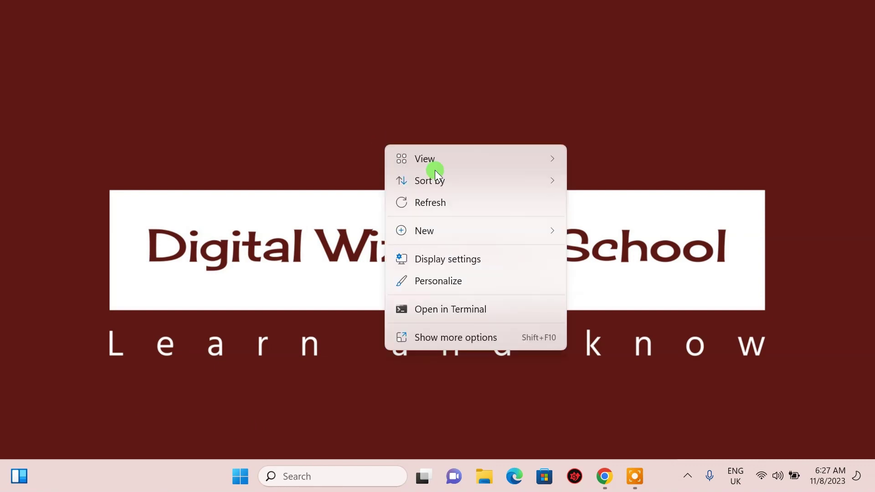
{"action": "left_click", "coordinate": [422, 203]}
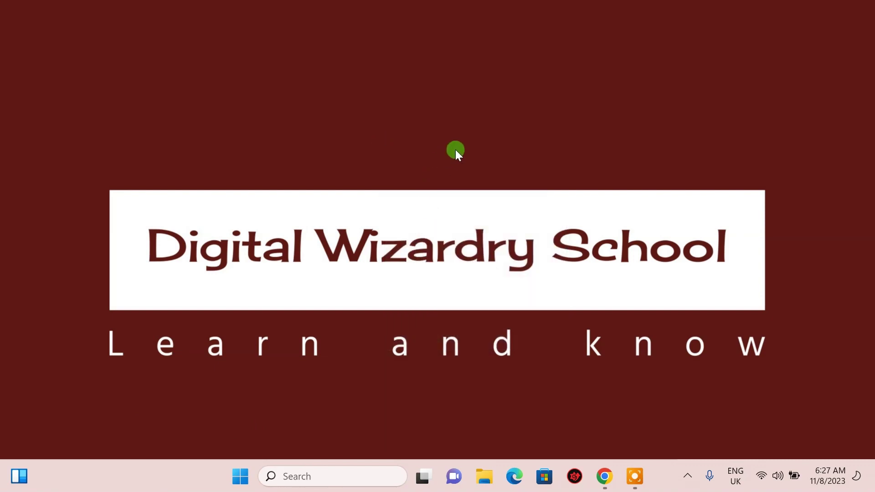
{"action": "right_click", "coordinate": [455, 150]}
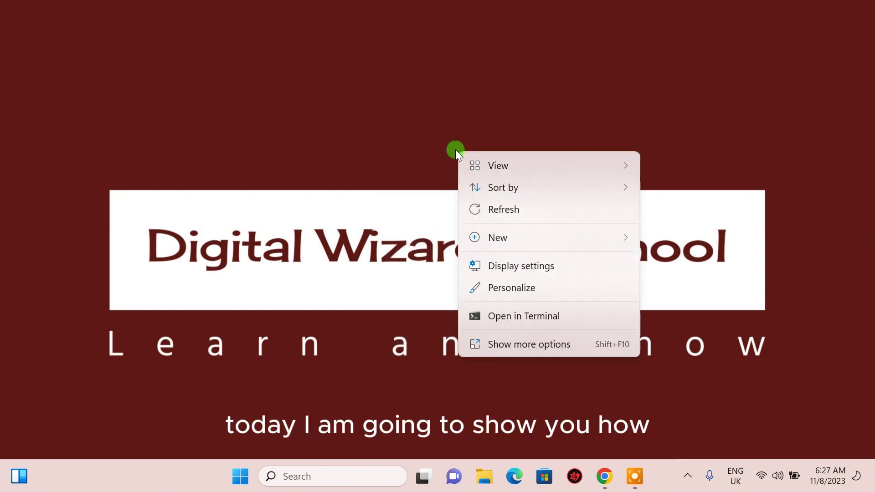
{"action": "left_click", "coordinate": [501, 207]}
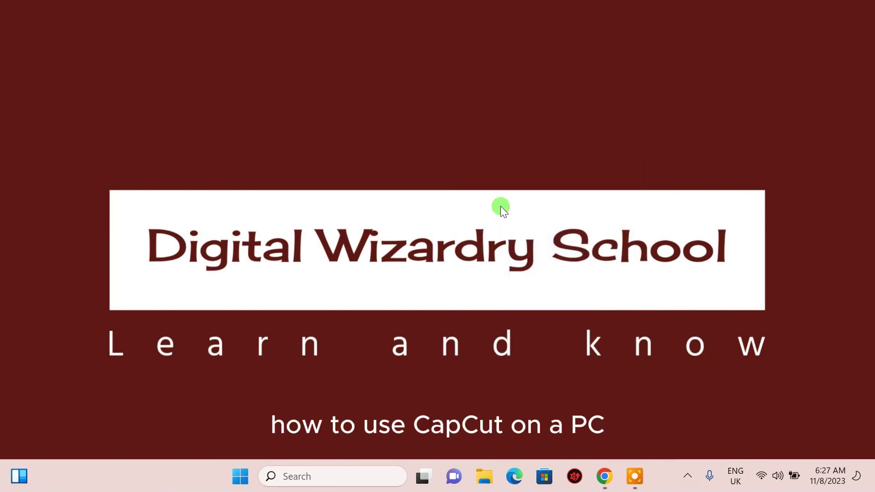
{"action": "right_click", "coordinate": [506, 143]}
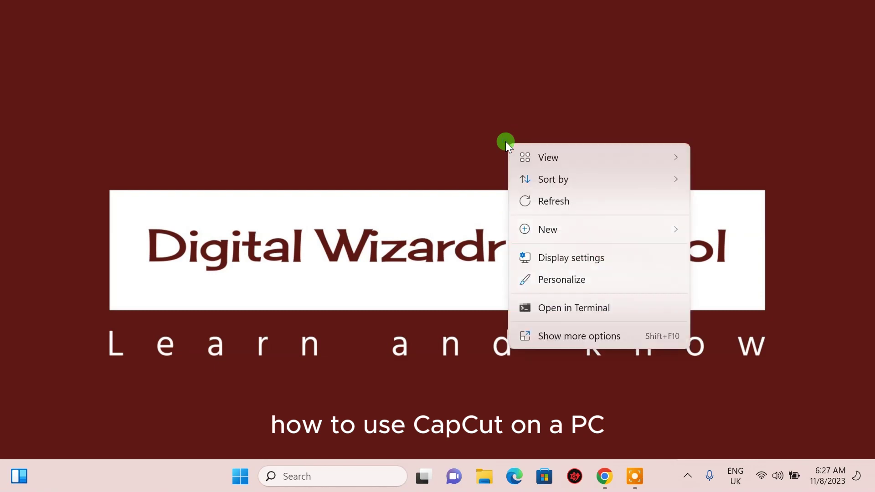
{"action": "left_click", "coordinate": [542, 202]}
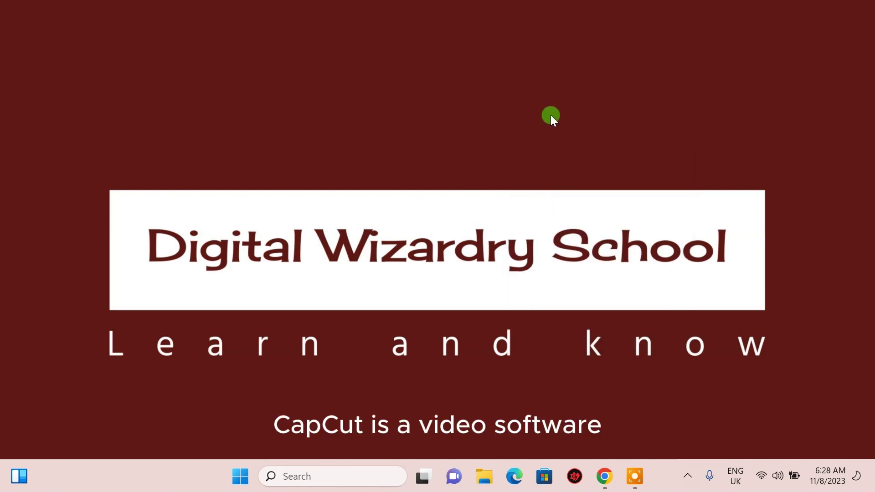
{"action": "right_click", "coordinate": [550, 115]}
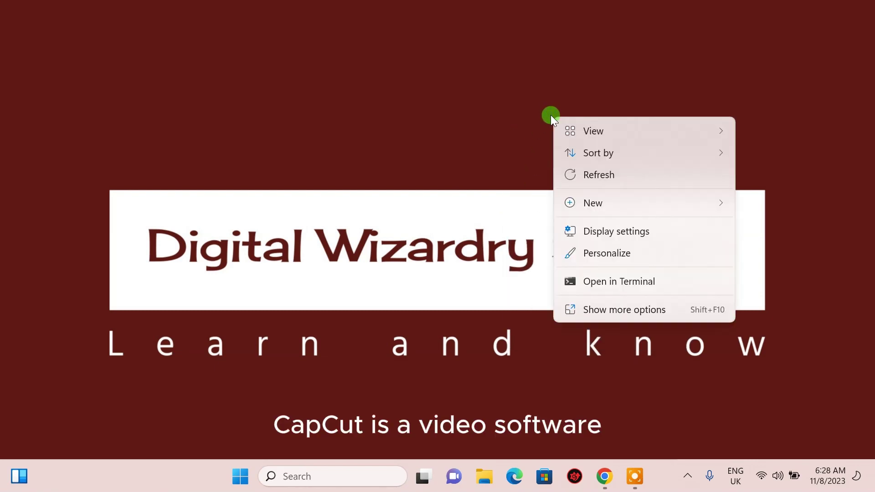
{"action": "left_click", "coordinate": [592, 175]}
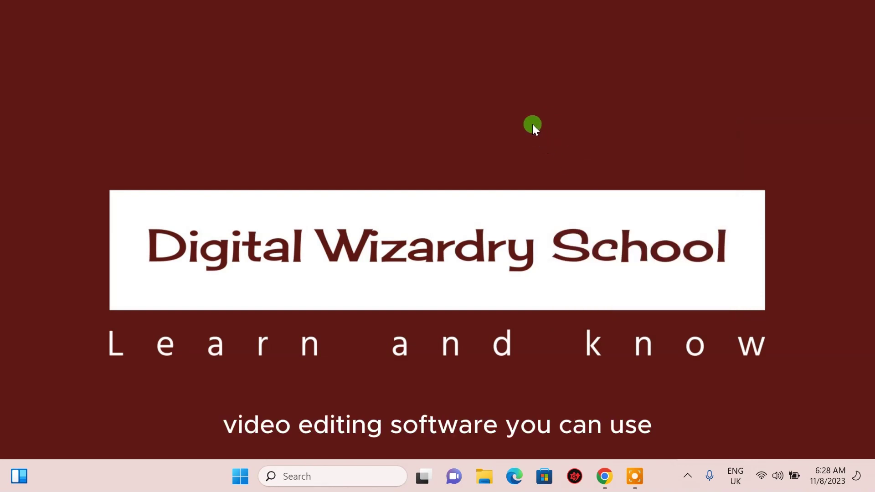
{"action": "right_click", "coordinate": [532, 124]}
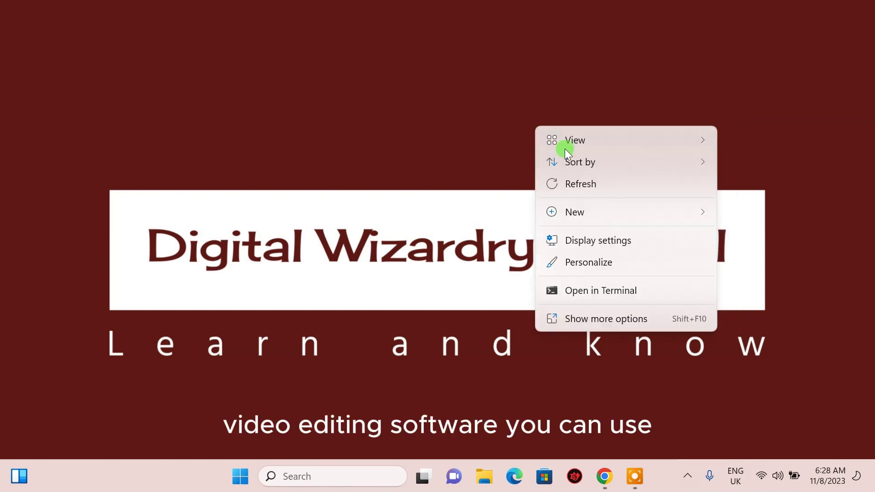
{"action": "left_click", "coordinate": [578, 181]}
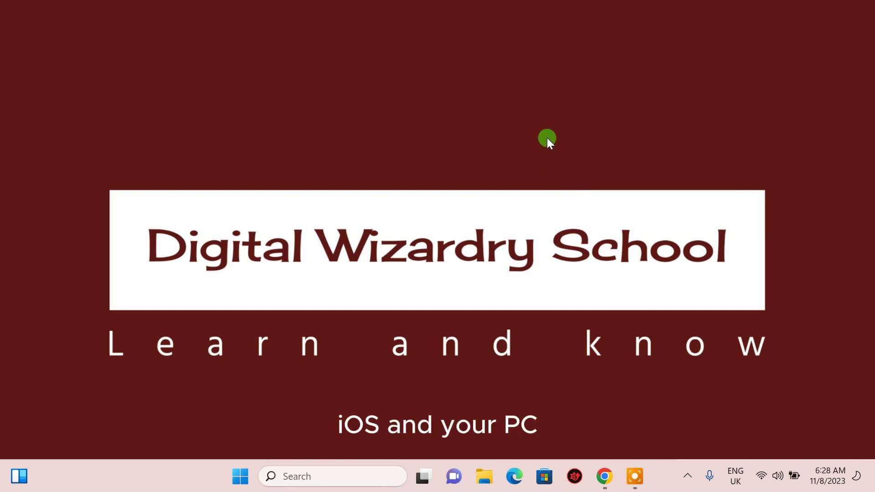
{"action": "right_click", "coordinate": [547, 138]}
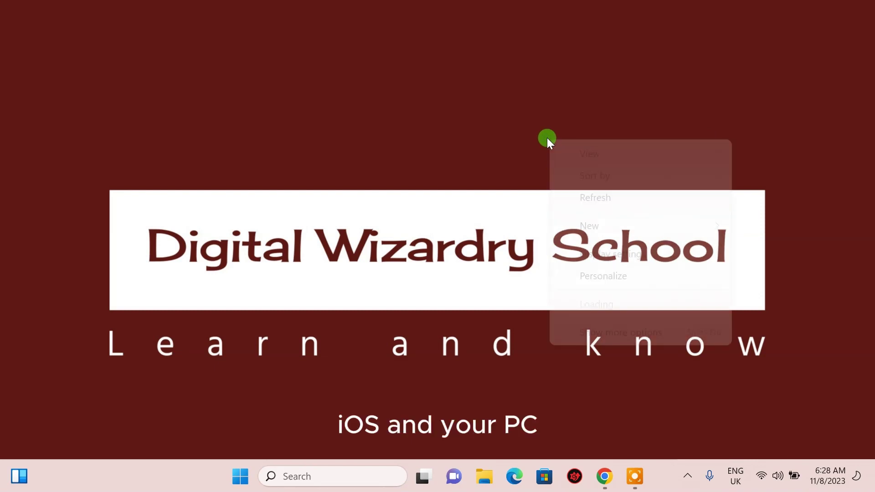
{"action": "left_click", "coordinate": [585, 195]}
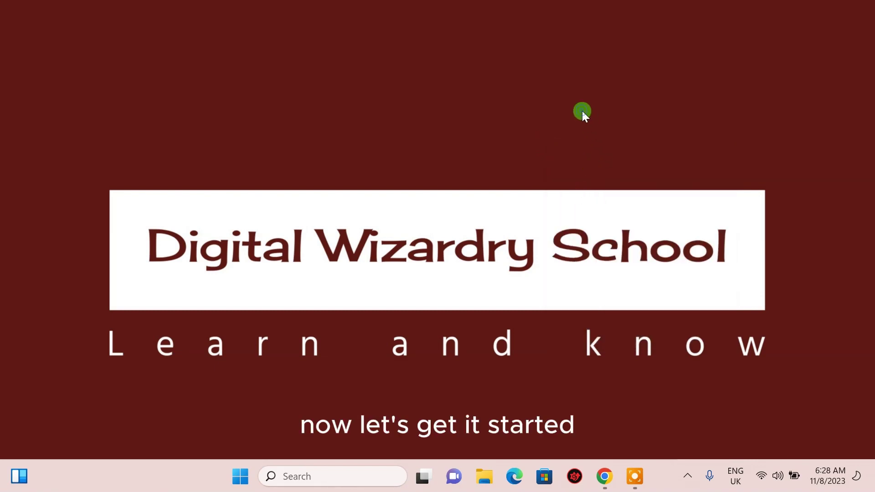
{"action": "right_click", "coordinate": [582, 113]}
{"action": "left_click", "coordinate": [633, 171]}
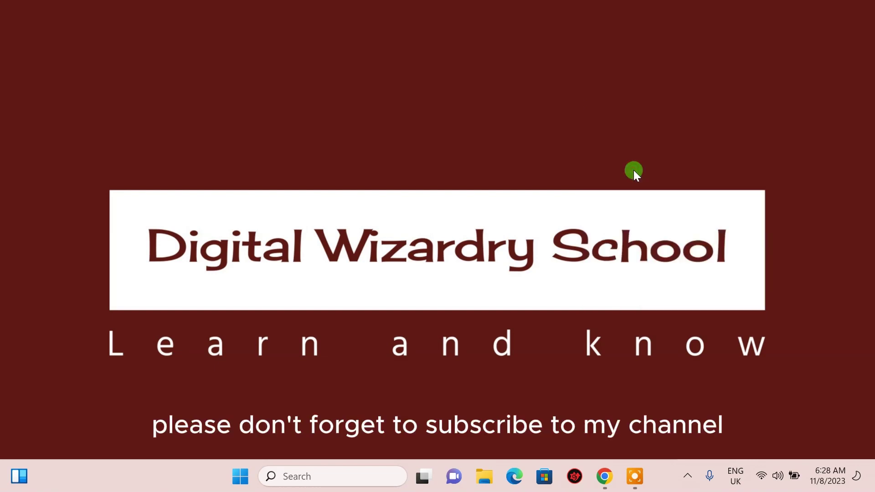
{"action": "right_click", "coordinate": [613, 137]}
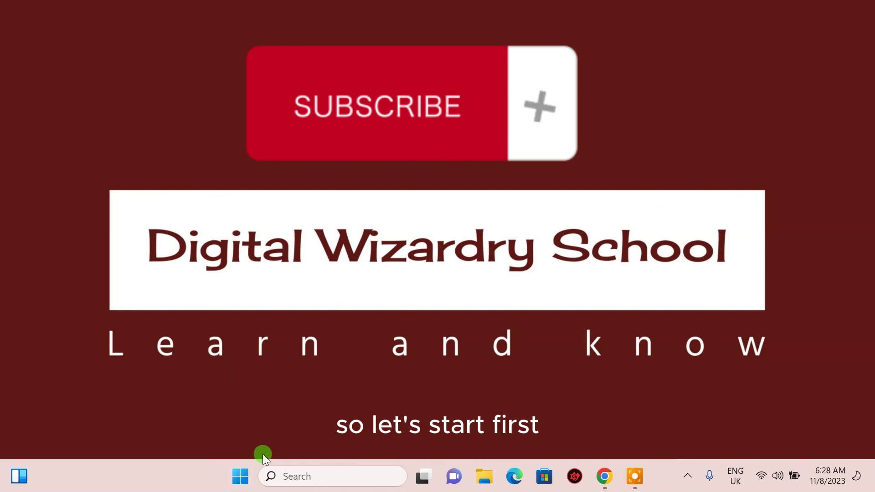
{"action": "left_click", "coordinate": [240, 476]}
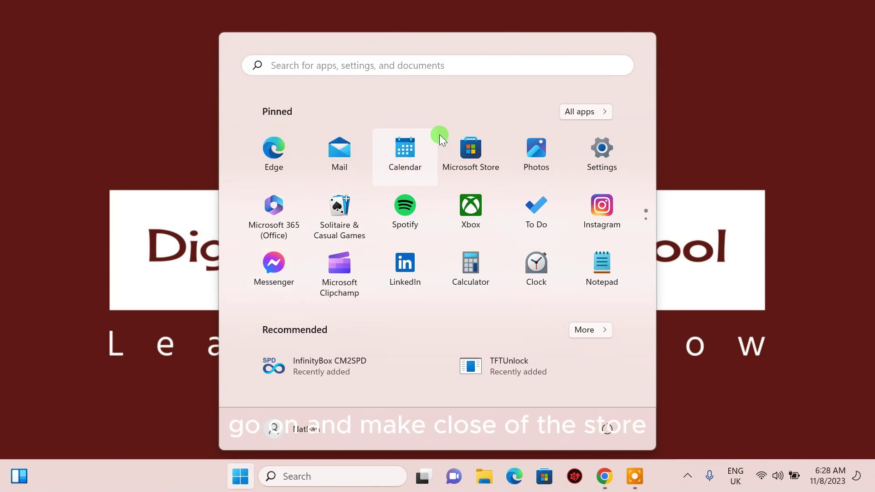
{"action": "left_click", "coordinate": [468, 160]}
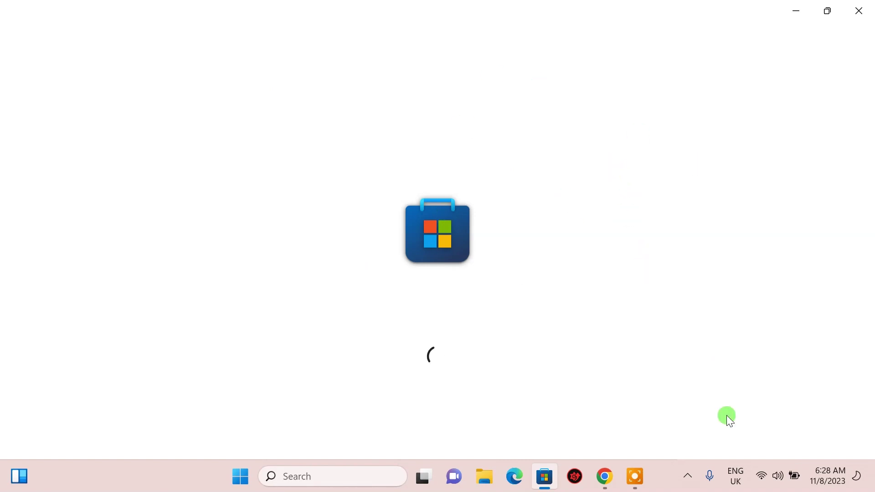
{"action": "left_click", "coordinate": [797, 12]}
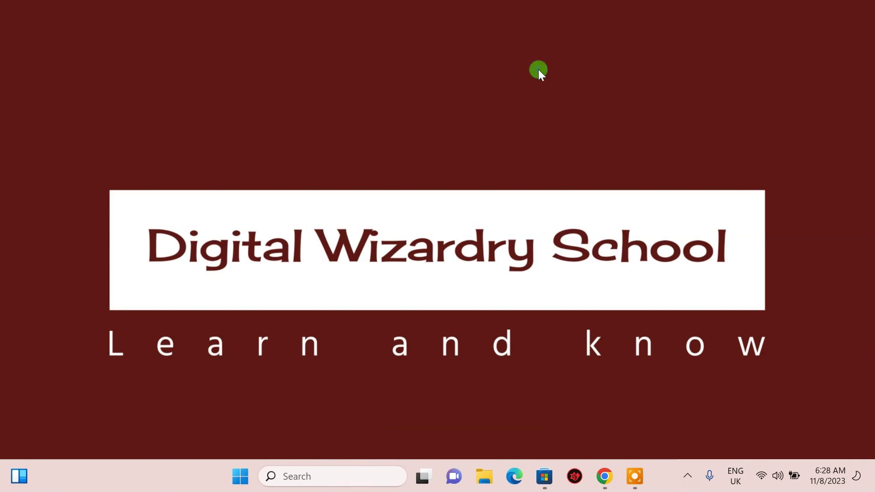
{"action": "right_click", "coordinate": [538, 70]}
{"action": "left_click", "coordinate": [589, 131]}
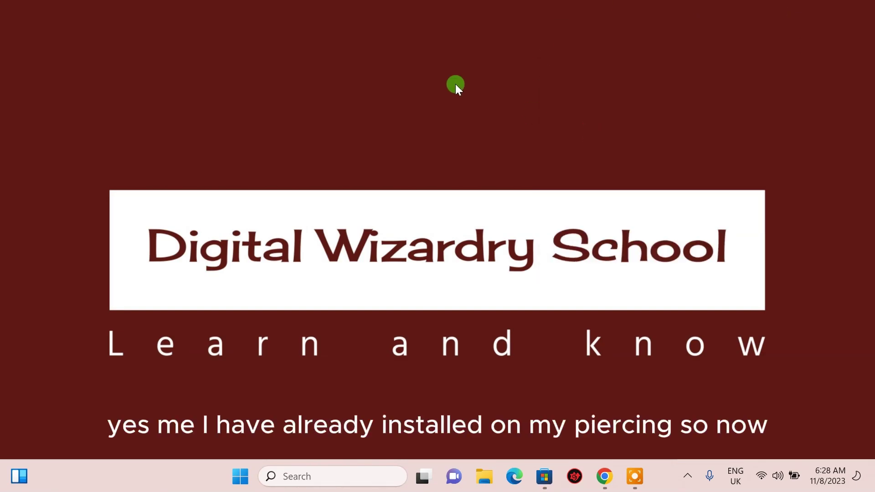
{"action": "right_click", "coordinate": [455, 84]}
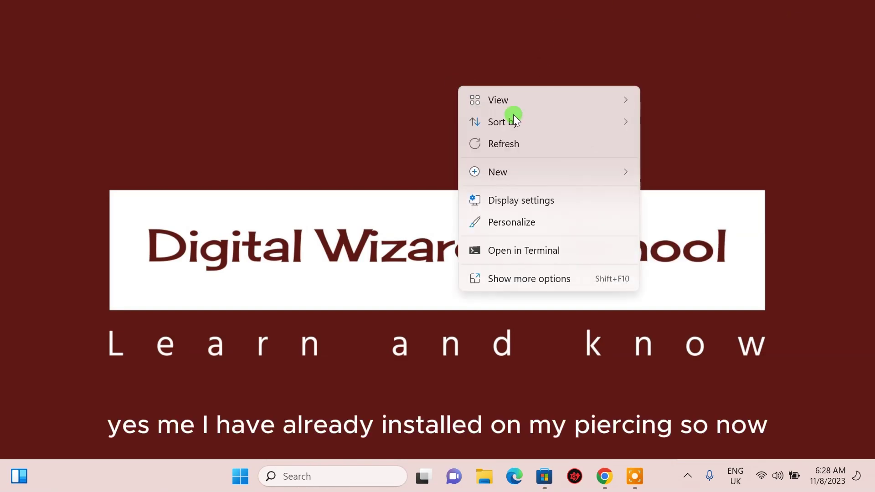
{"action": "left_click", "coordinate": [507, 141]}
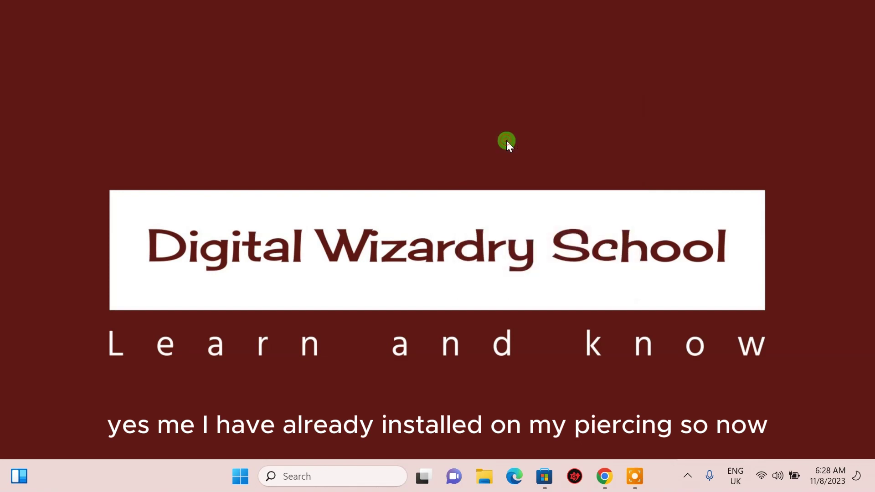
Step: Search the installed apps for CapCut and launch it
{"action": "left_click", "coordinate": [240, 478]}
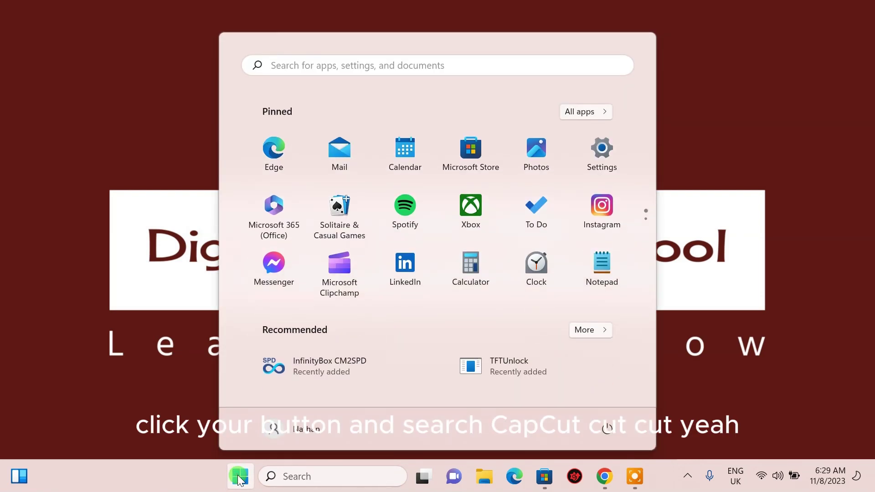
{"action": "type", "text": "c"}
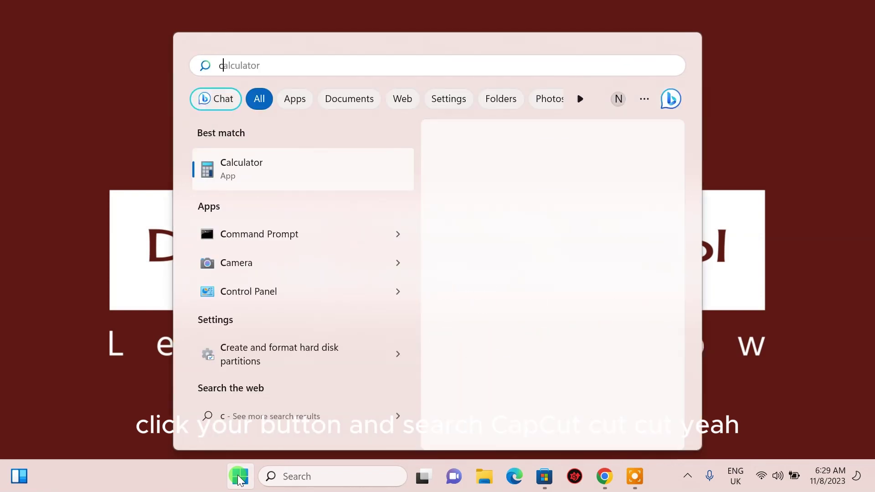
{"action": "type", "text": "ap"}
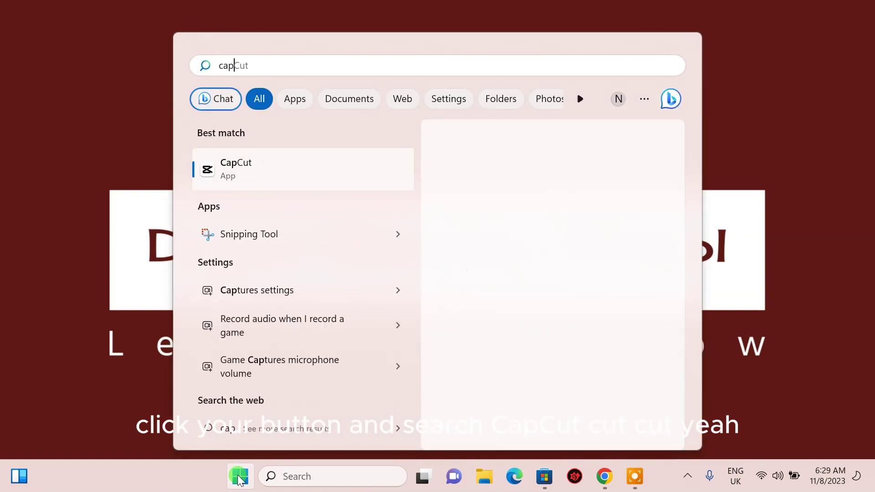
{"action": "type", "text": "c"}
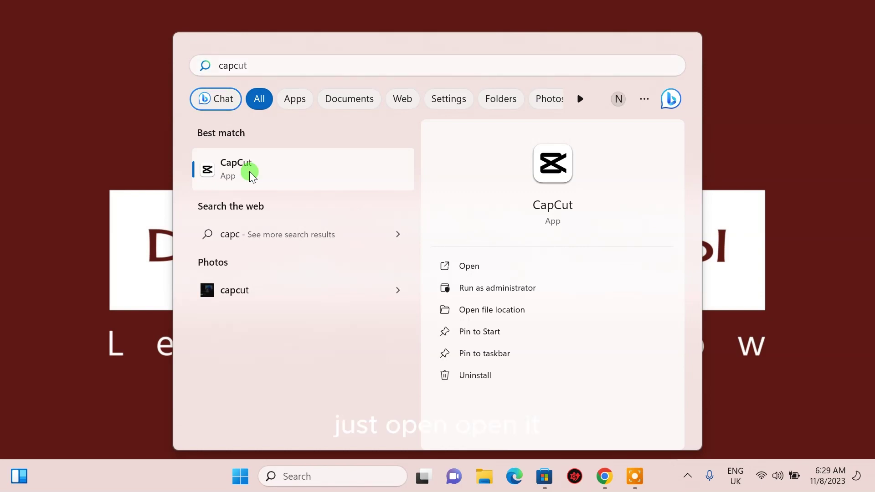
{"action": "left_click", "coordinate": [249, 172]}
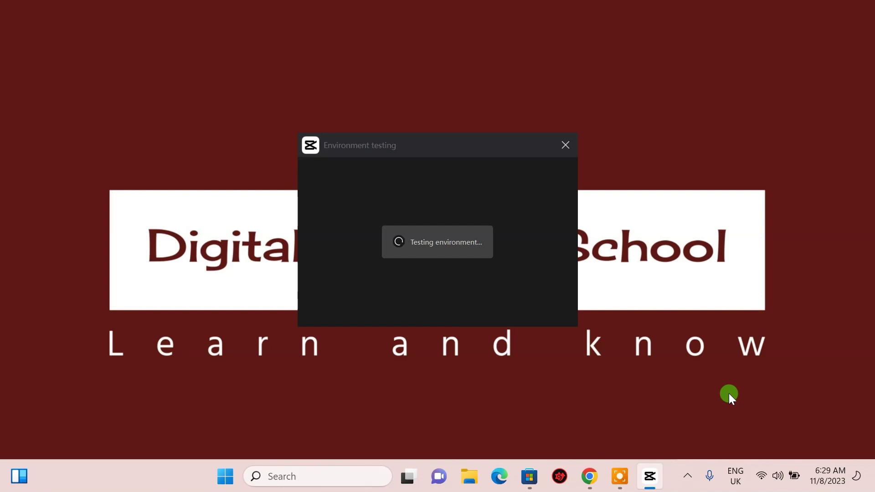
Step: Confirm CapCut's environment test and dismiss the version update without installing it
{"action": "left_click", "coordinate": [619, 477]}
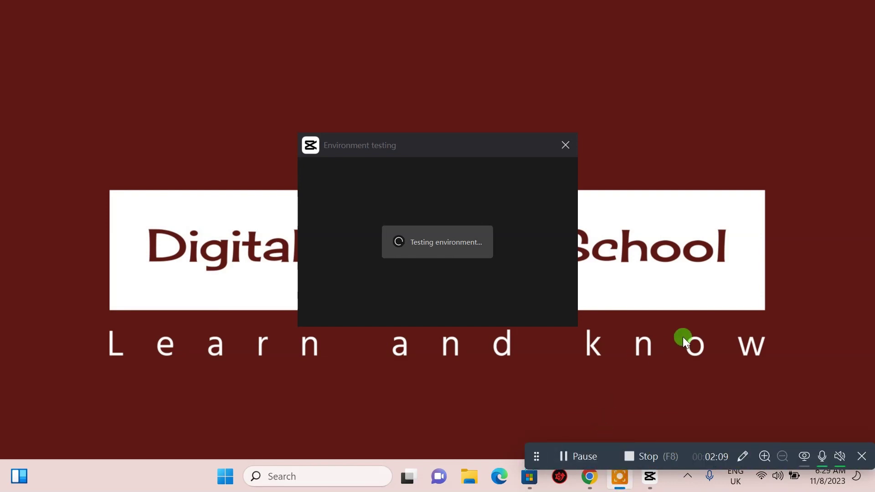
{"action": "left_click", "coordinate": [860, 457]}
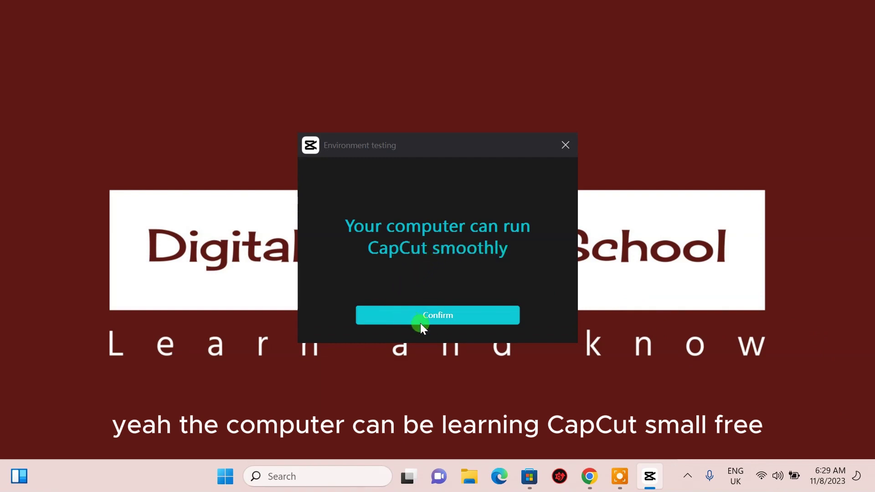
{"action": "left_click", "coordinate": [407, 314]}
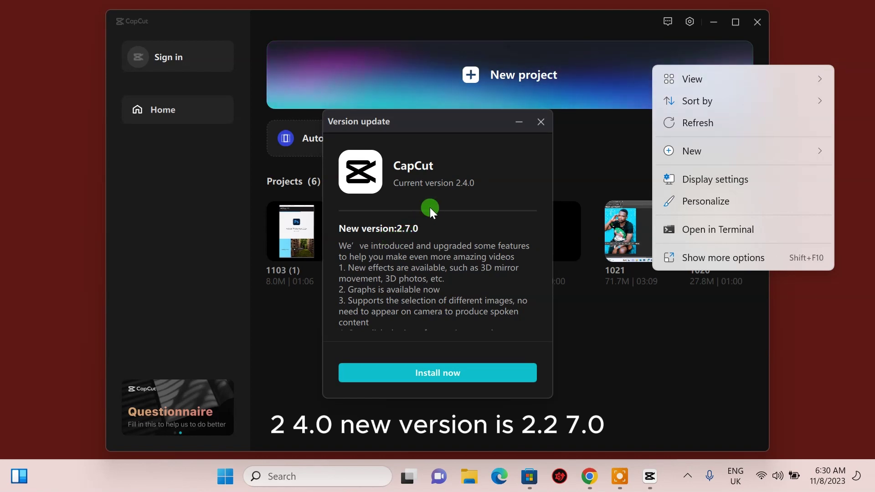
{"action": "left_click", "coordinate": [536, 131]}
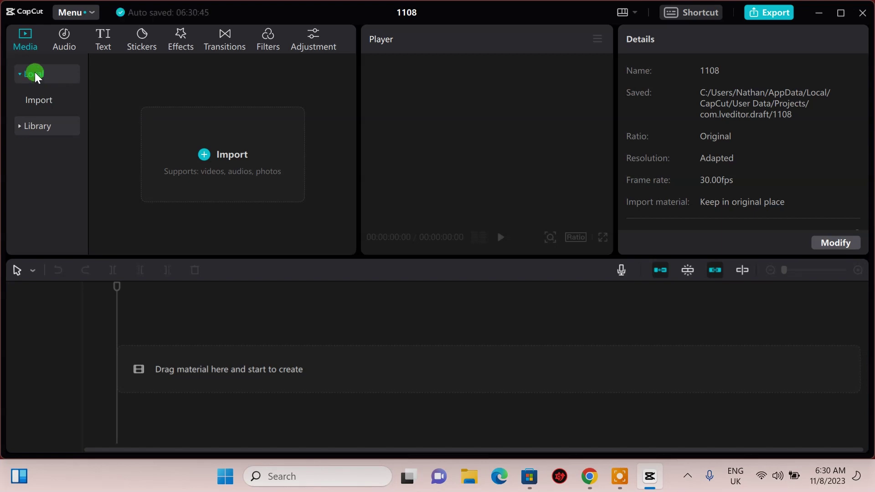
Step: Download the five-second green-screen Subscribe clip from the Trending category of the media library
{"action": "left_click", "coordinate": [30, 81]}
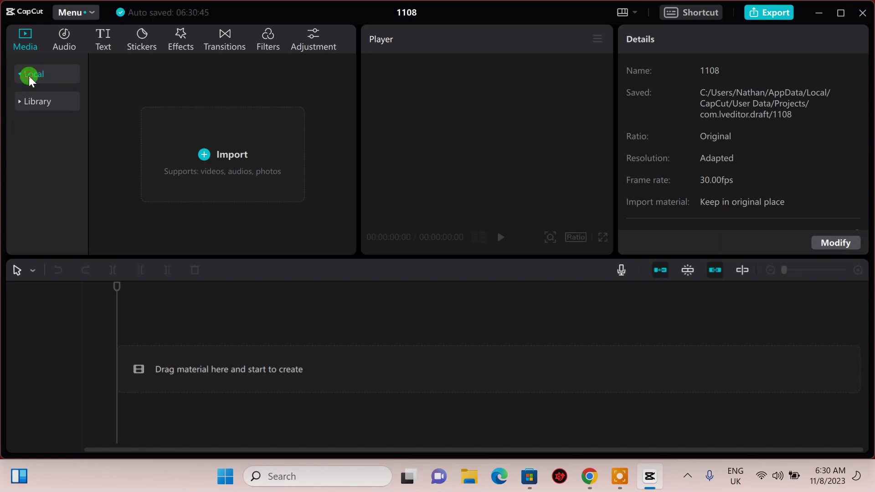
{"action": "left_click", "coordinate": [40, 79]}
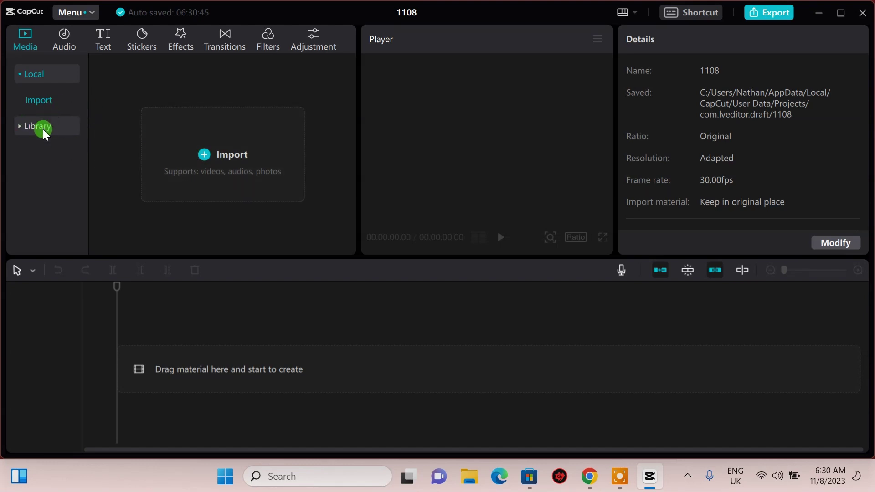
{"action": "left_click", "coordinate": [18, 125]}
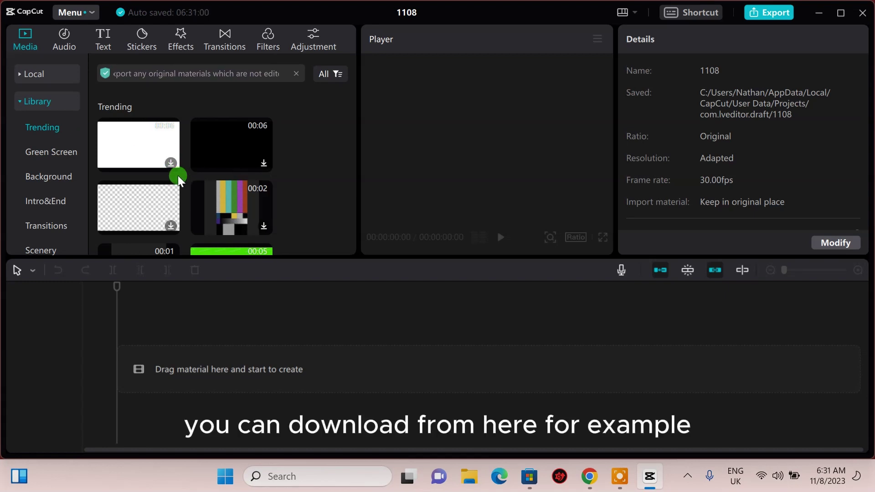
{"action": "scroll", "coordinate": [201, 176], "scroll_direction": "down", "scroll_amount": 3}
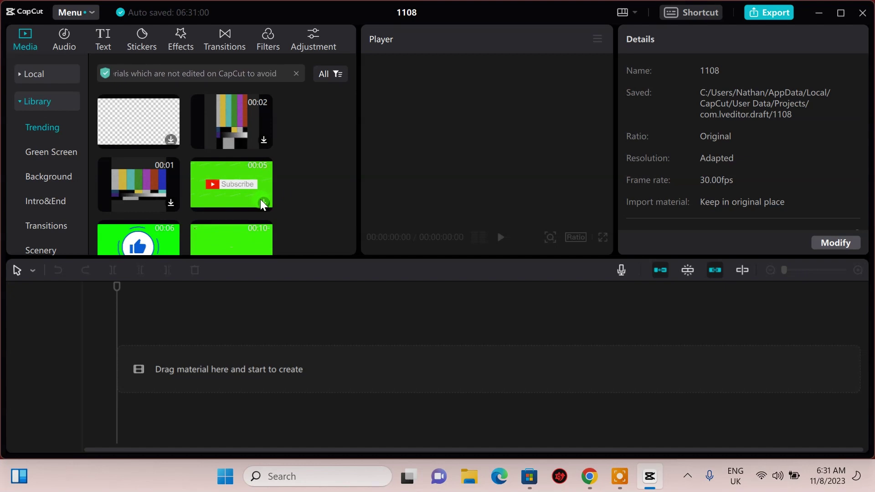
{"action": "left_click", "coordinate": [262, 202]}
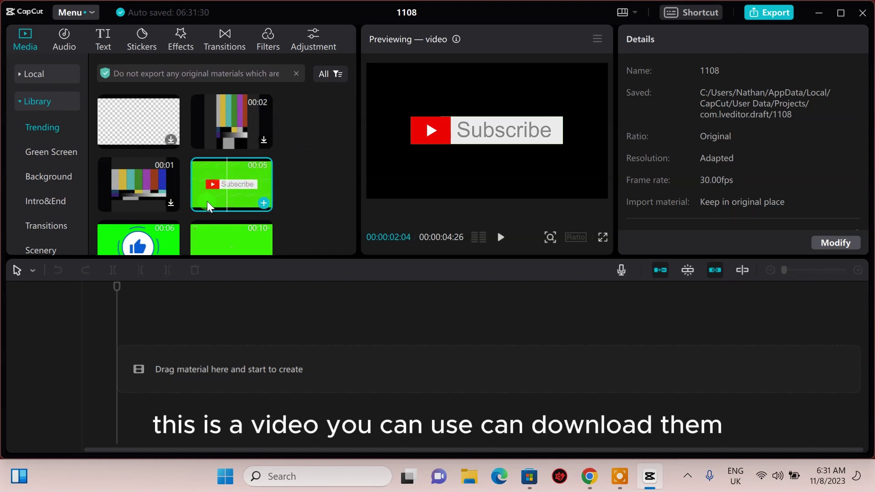
{"action": "scroll", "coordinate": [198, 193], "scroll_direction": "down", "scroll_amount": 3}
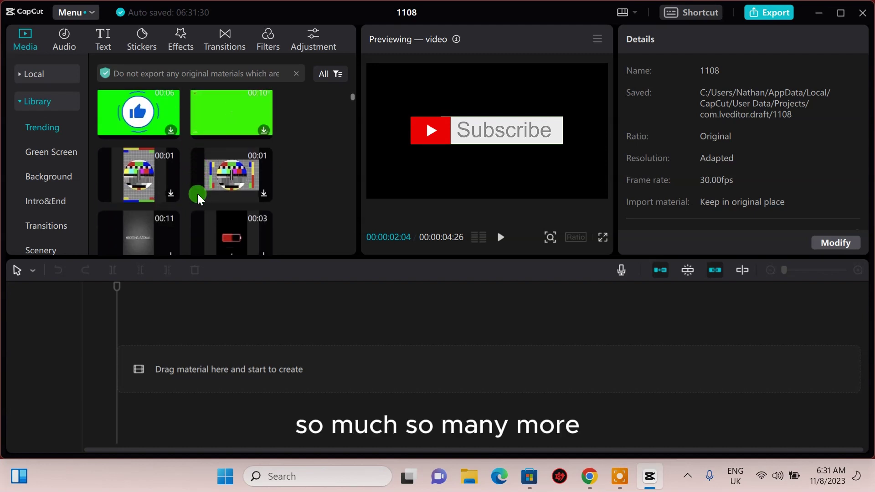
Step: Browse the Trending stock clips in the media library and the Vlog music tracks in the audio library
{"action": "scroll", "coordinate": [198, 194], "scroll_direction": "down", "scroll_amount": 2}
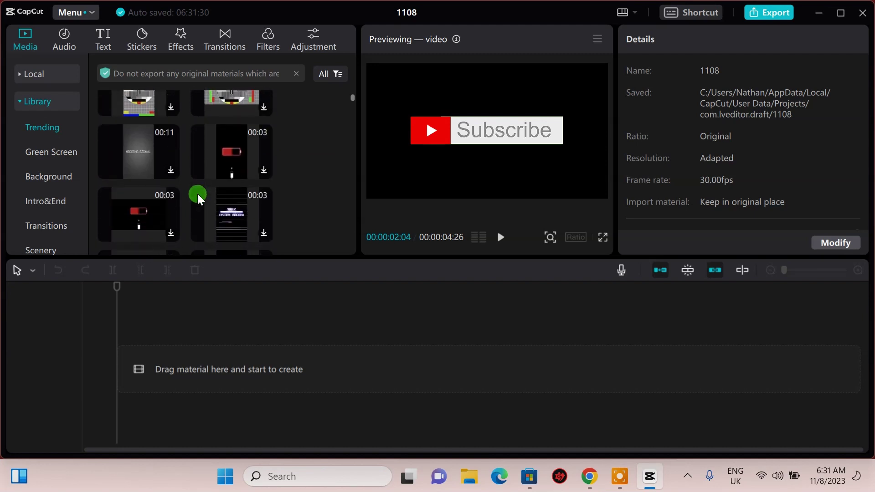
{"action": "scroll", "coordinate": [198, 193], "scroll_direction": "down", "scroll_amount": 1}
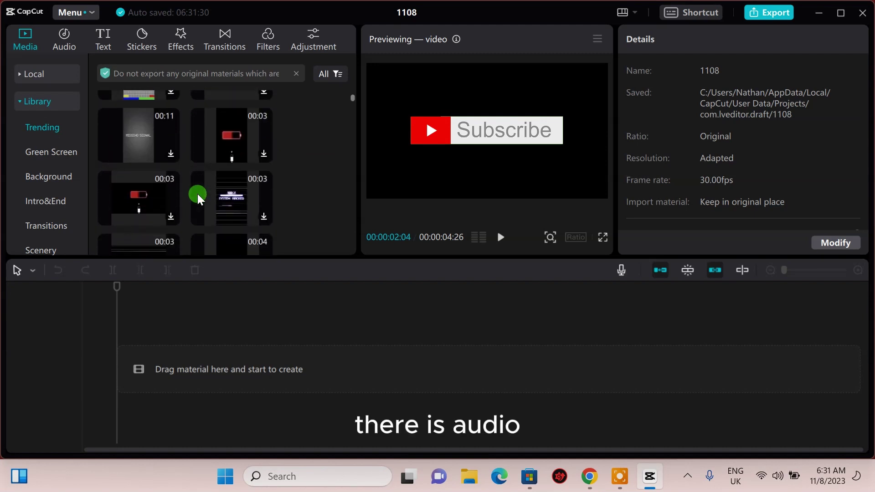
{"action": "left_click", "coordinate": [70, 42]}
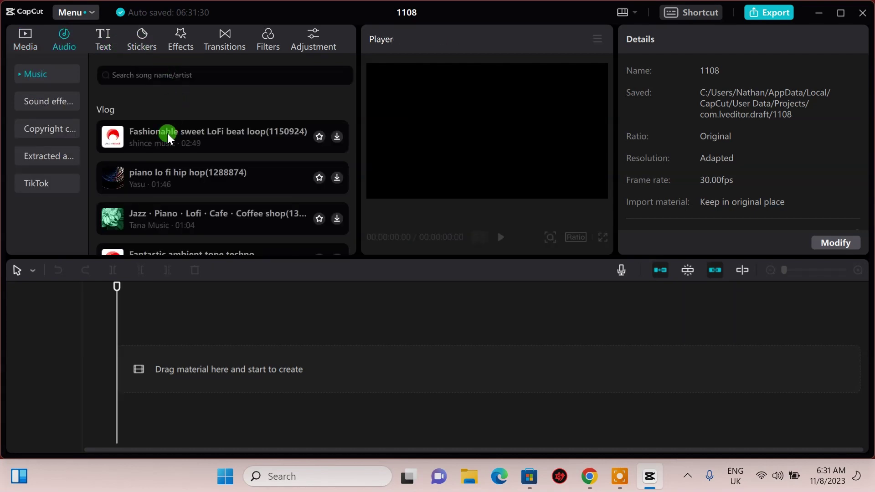
{"action": "scroll", "coordinate": [176, 200], "scroll_direction": "down", "scroll_amount": 3}
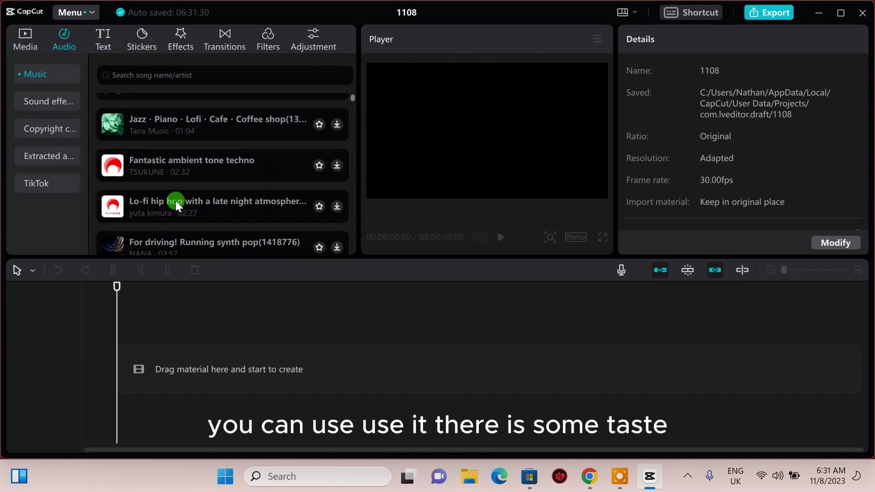
{"action": "scroll", "coordinate": [177, 204], "scroll_direction": "down", "scroll_amount": 1}
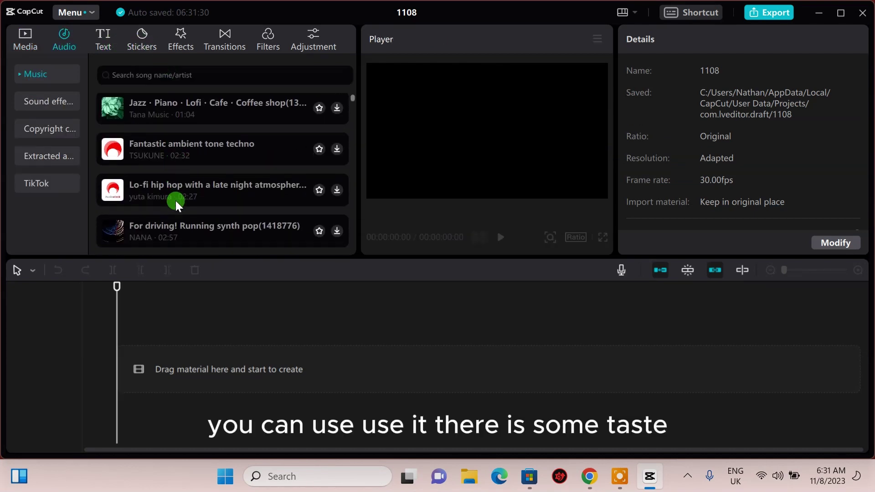
Step: Look through the text features, including the default text, text effects, text templates and auto captions
{"action": "left_click", "coordinate": [100, 37]}
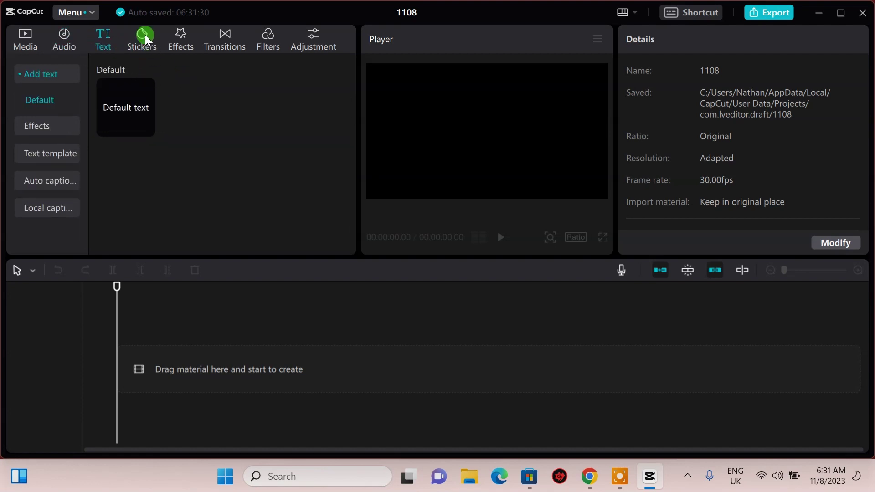
{"action": "left_click", "coordinate": [49, 126]}
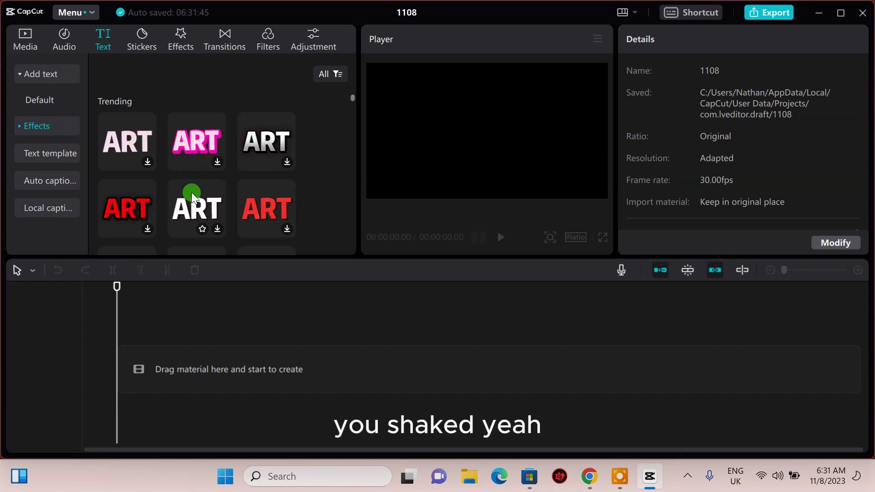
{"action": "scroll", "coordinate": [191, 192], "scroll_direction": "down", "scroll_amount": 3}
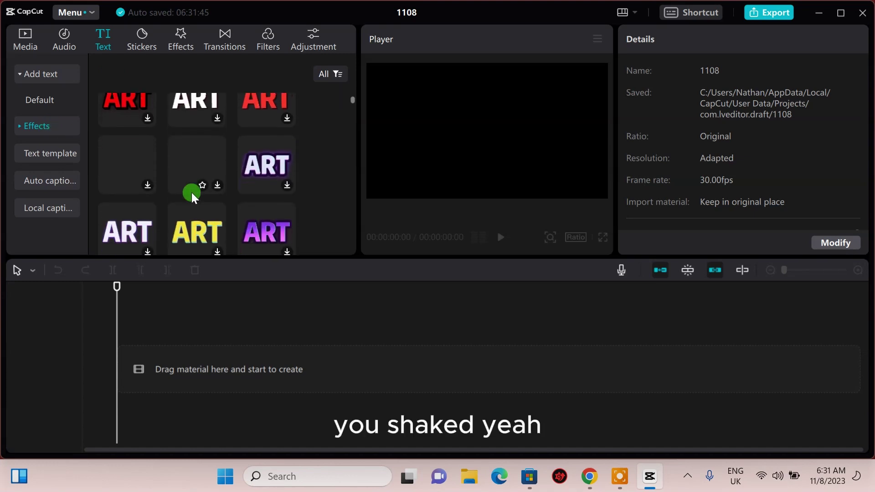
{"action": "left_click", "coordinate": [40, 144]}
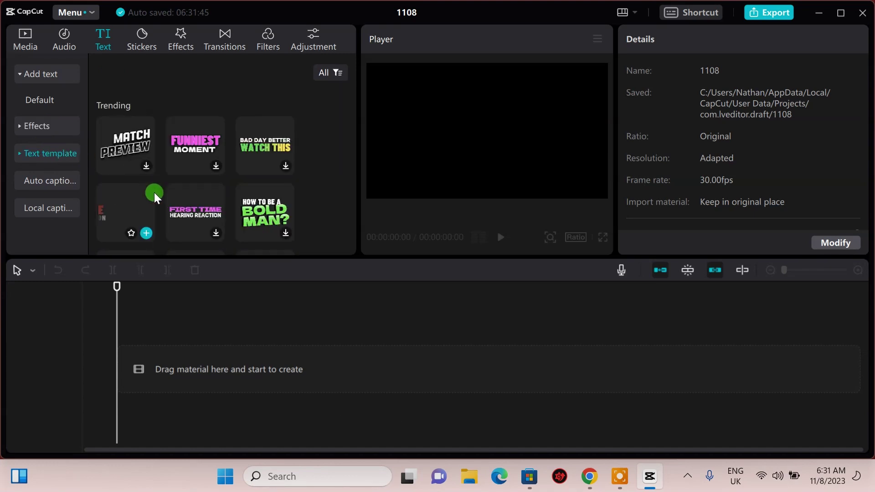
{"action": "scroll", "coordinate": [185, 192], "scroll_direction": "down", "scroll_amount": 2}
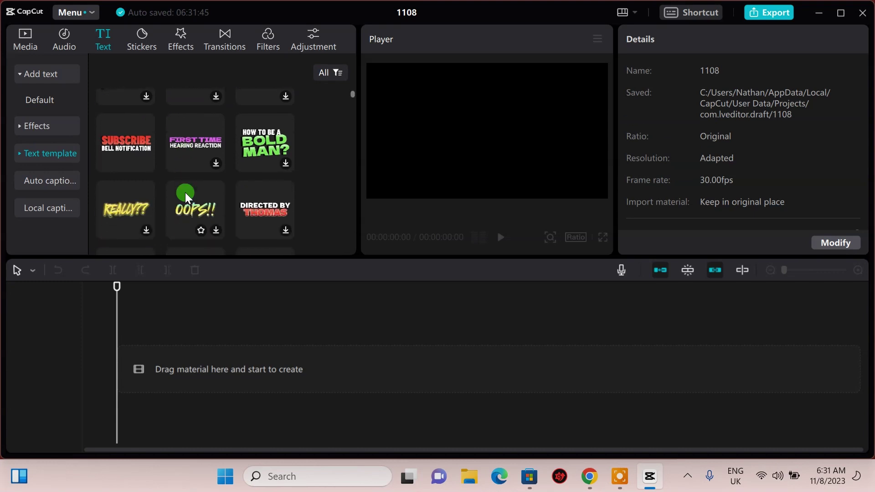
{"action": "left_click", "coordinate": [32, 180]}
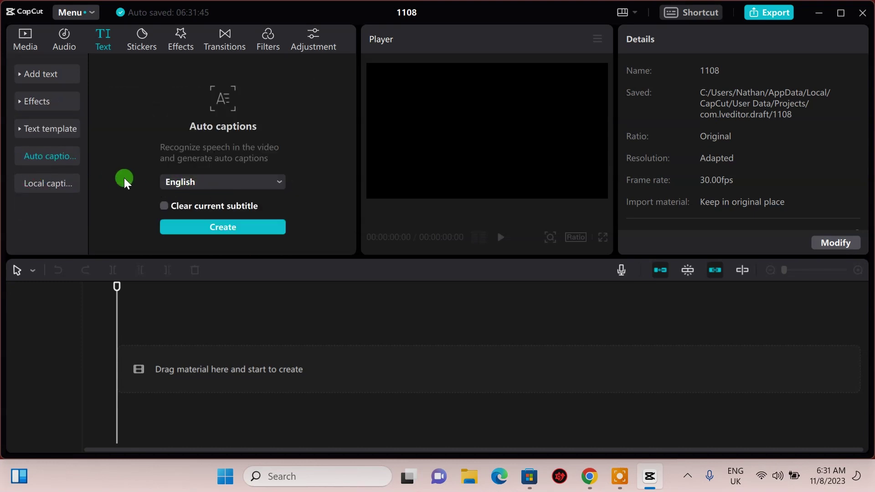
Step: Look through the trending stickers, effects, transitions, filters and custom adjustment options
{"action": "left_click", "coordinate": [142, 37]}
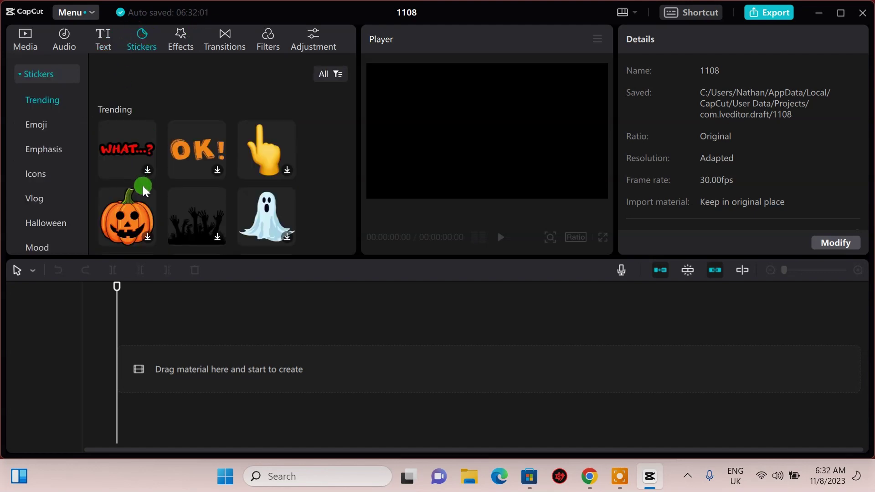
{"action": "scroll", "coordinate": [203, 201], "scroll_direction": "down", "scroll_amount": 3}
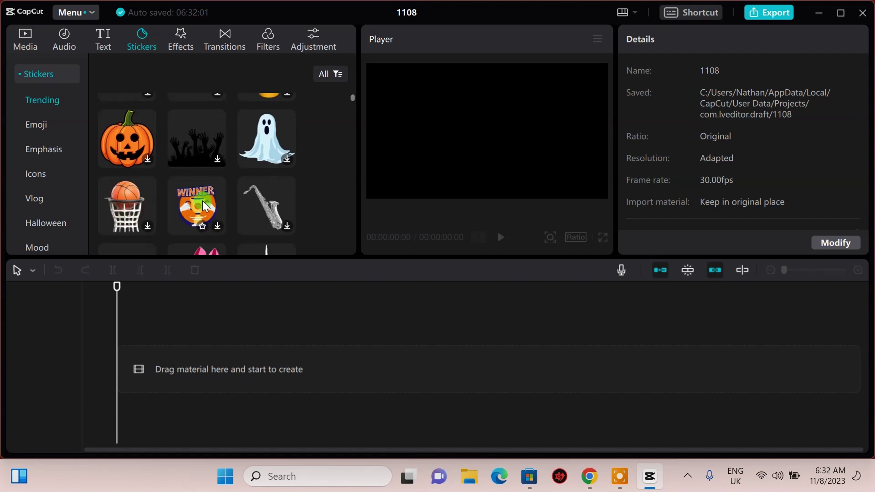
{"action": "scroll", "coordinate": [202, 201], "scroll_direction": "down", "scroll_amount": 2}
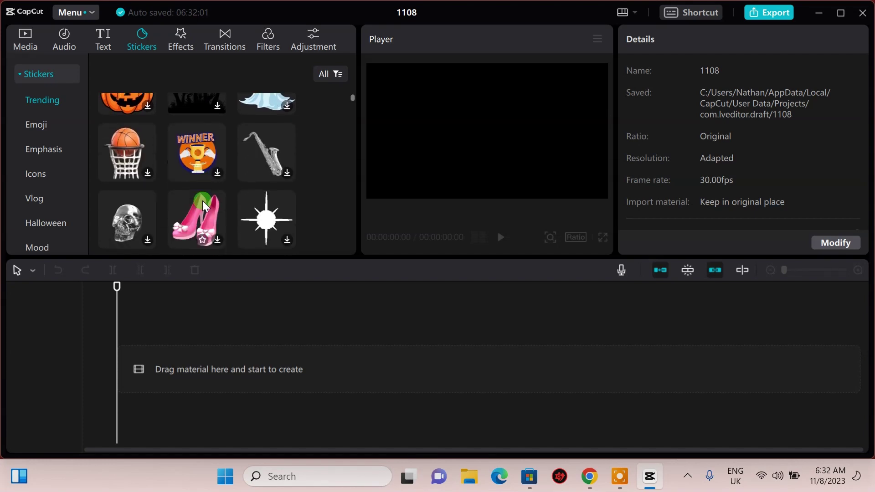
{"action": "left_click", "coordinate": [181, 40]}
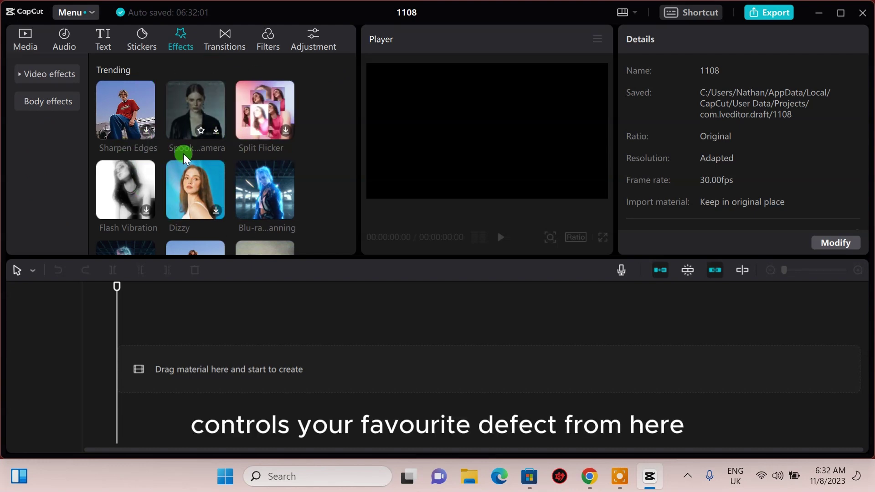
{"action": "left_click", "coordinate": [221, 36]}
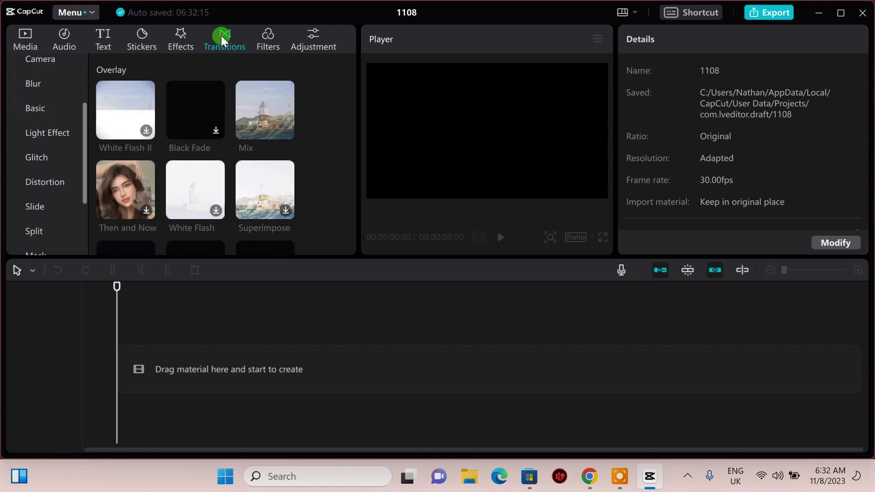
{"action": "left_click", "coordinate": [273, 43]}
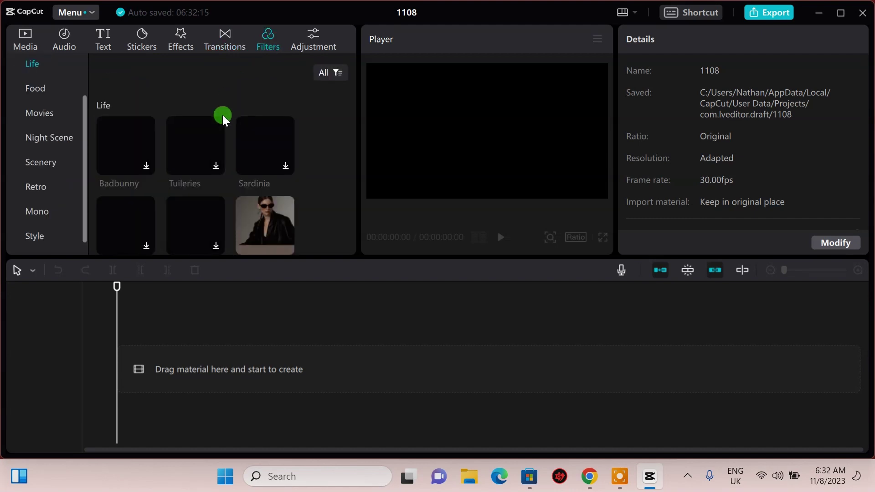
{"action": "left_click", "coordinate": [309, 35]}
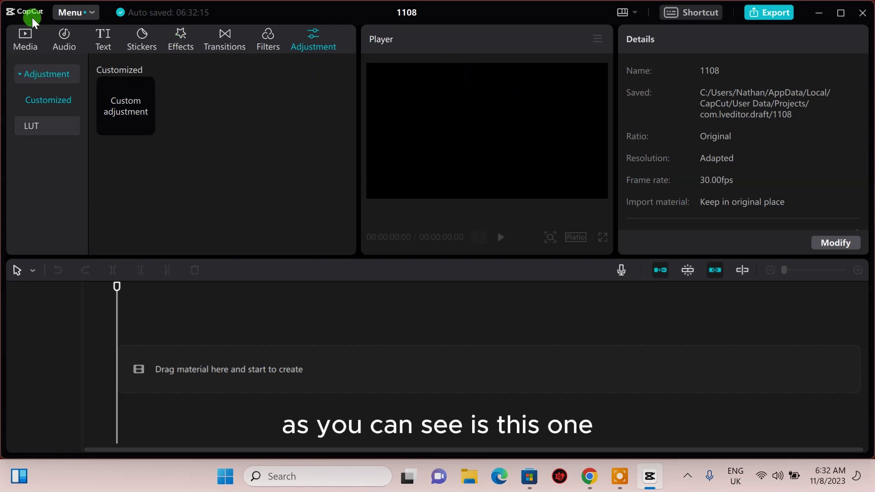
Step: Import the local video "THIS IS CRAZY ! Change your clothes using Generati.mp4" from the Desktop folder into the project media
{"action": "left_click", "coordinate": [22, 41]}
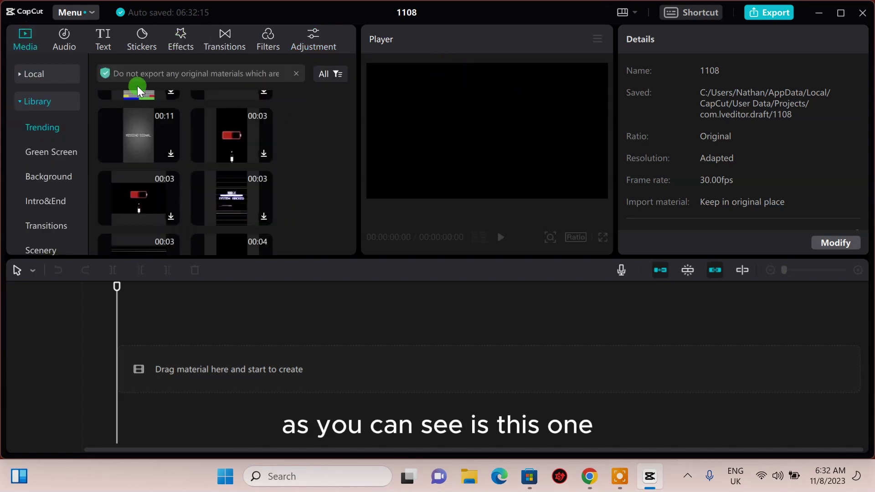
{"action": "left_click", "coordinate": [38, 74]}
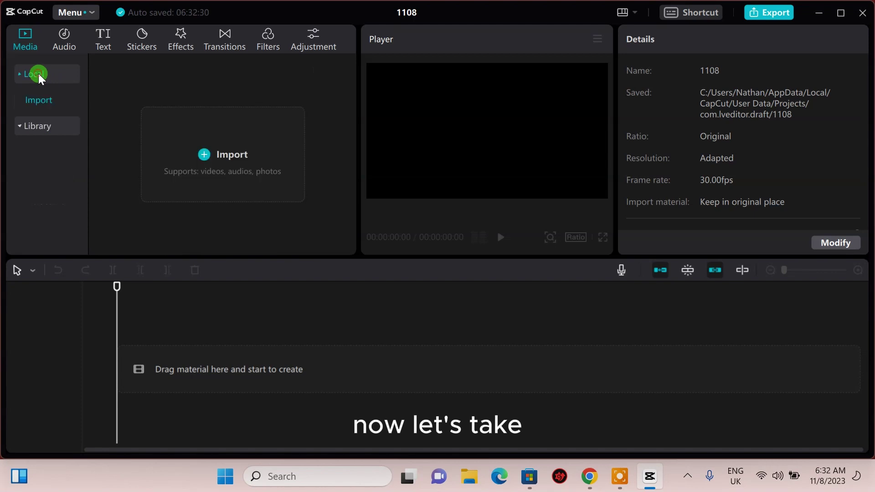
{"action": "left_click", "coordinate": [222, 160]}
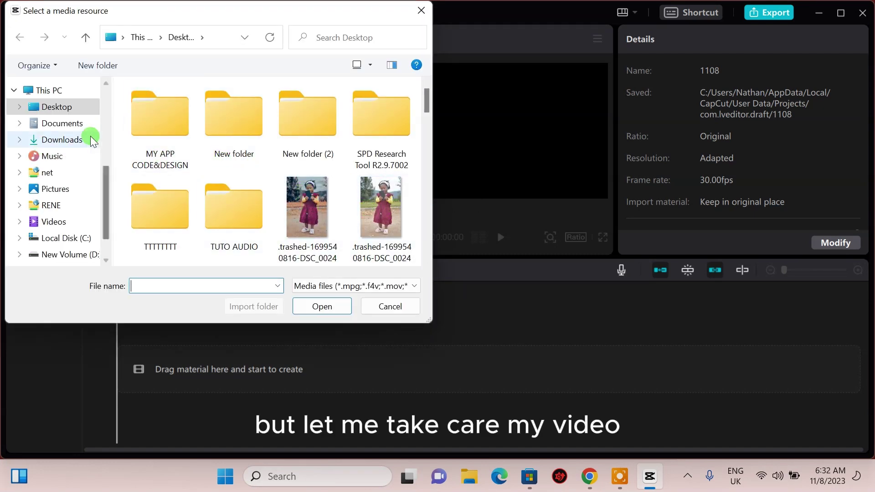
{"action": "left_click", "coordinate": [57, 107]}
{"action": "left_click", "coordinate": [425, 231]}
{"action": "left_click", "coordinate": [425, 231]}
{"action": "left_click", "coordinate": [426, 230]}
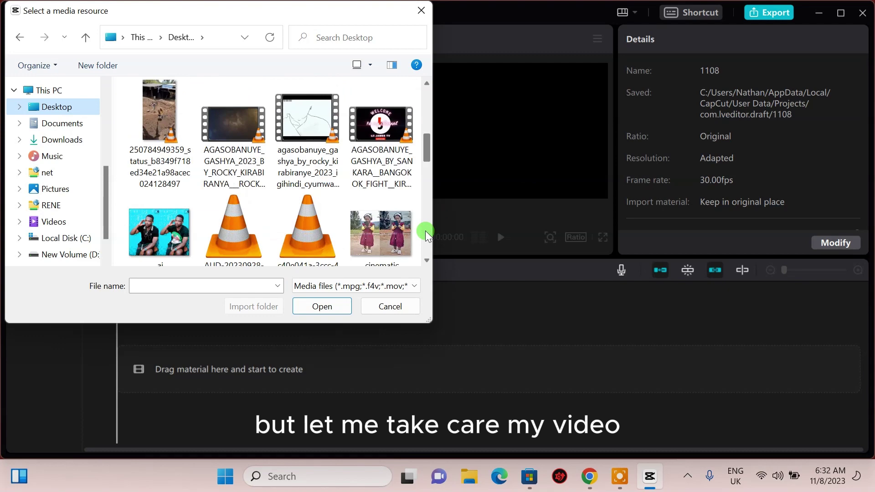
{"action": "left_click", "coordinate": [425, 230]}
{"action": "left_click", "coordinate": [425, 231]}
{"action": "left_click", "coordinate": [425, 230]}
{"action": "left_click", "coordinate": [425, 230]}
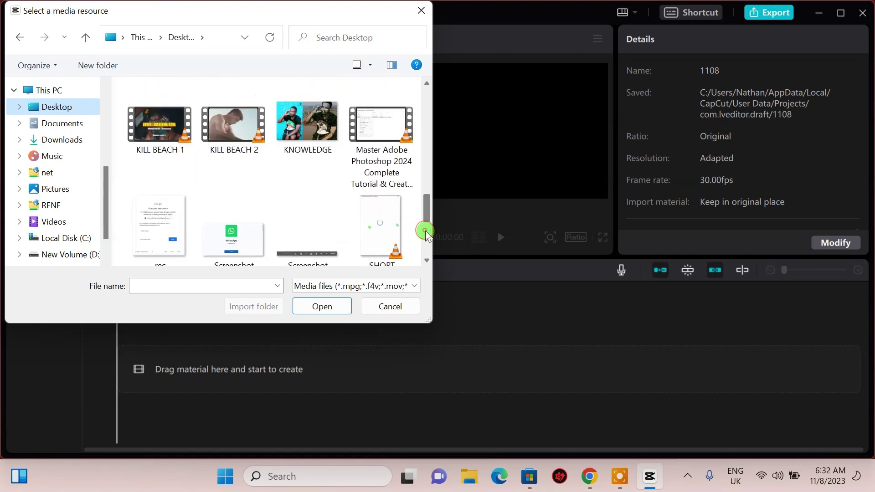
{"action": "left_click", "coordinate": [425, 230]}
{"action": "left_click", "coordinate": [425, 231]}
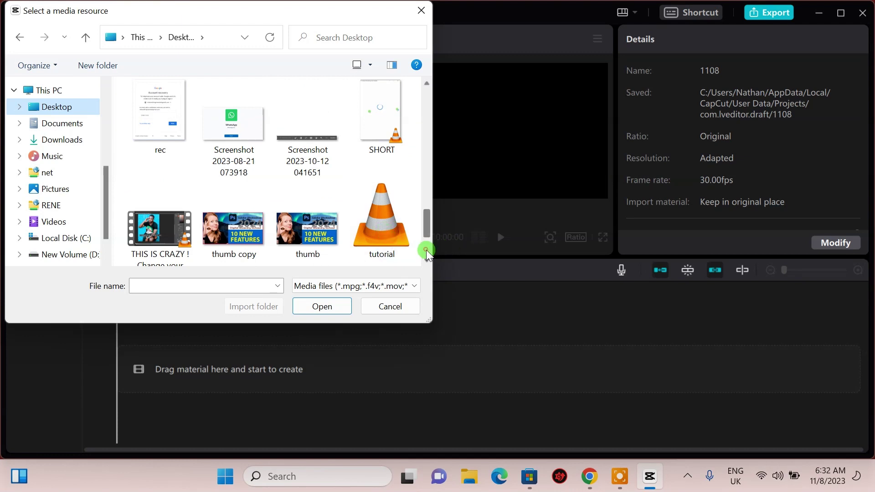
{"action": "left_click", "coordinate": [425, 250]}
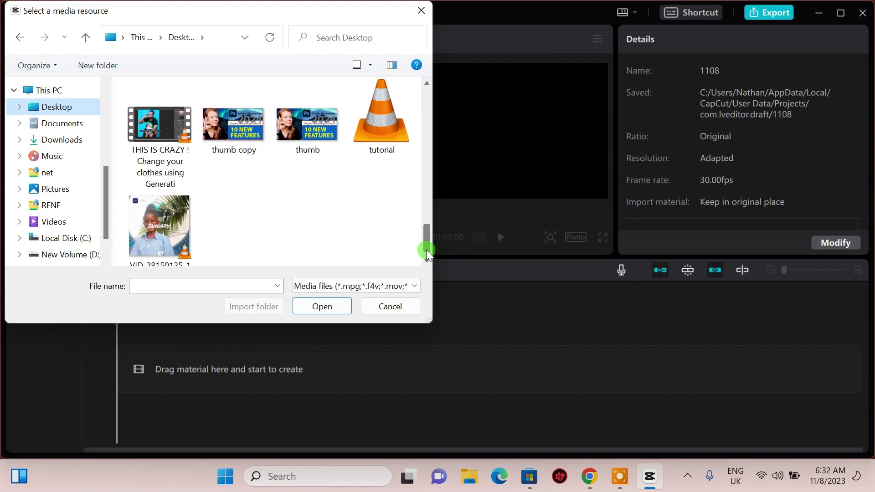
{"action": "left_click", "coordinate": [160, 145]}
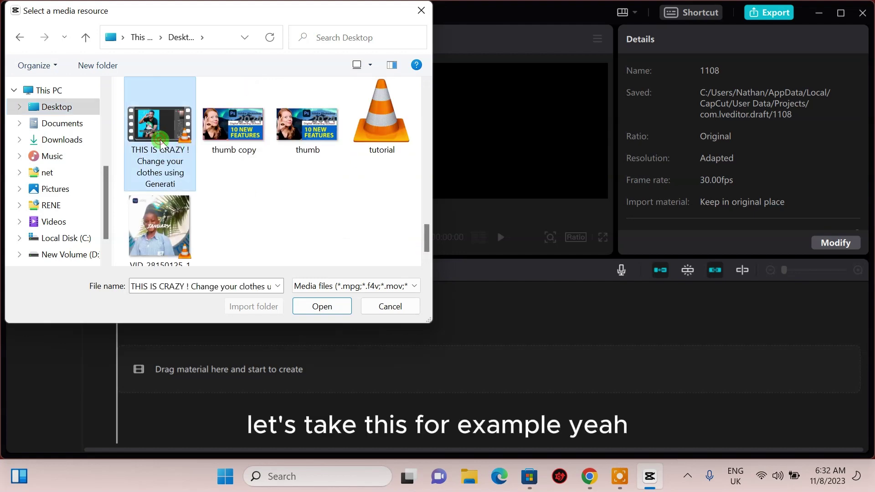
{"action": "left_click", "coordinate": [307, 310]}
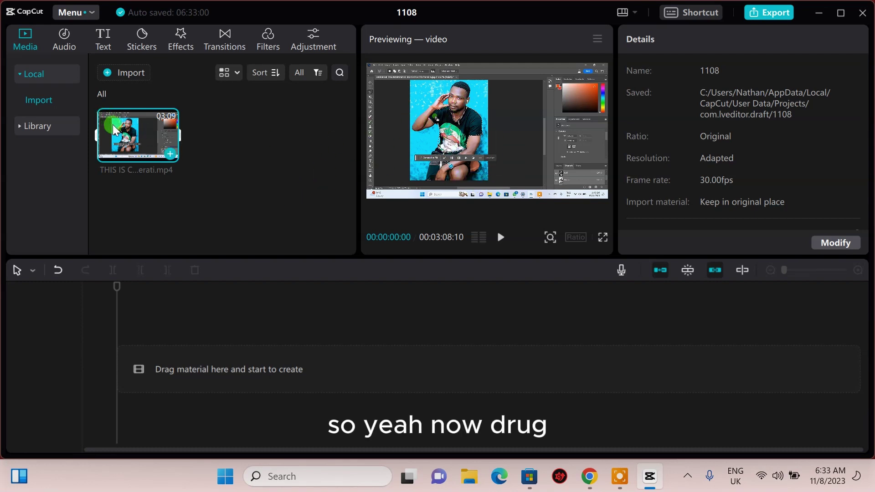
Step: Place the imported video on the main timeline track, starting at 00:00
{"action": "left_click_drag", "start_coordinate": [113, 124], "coordinate": [118, 372]}
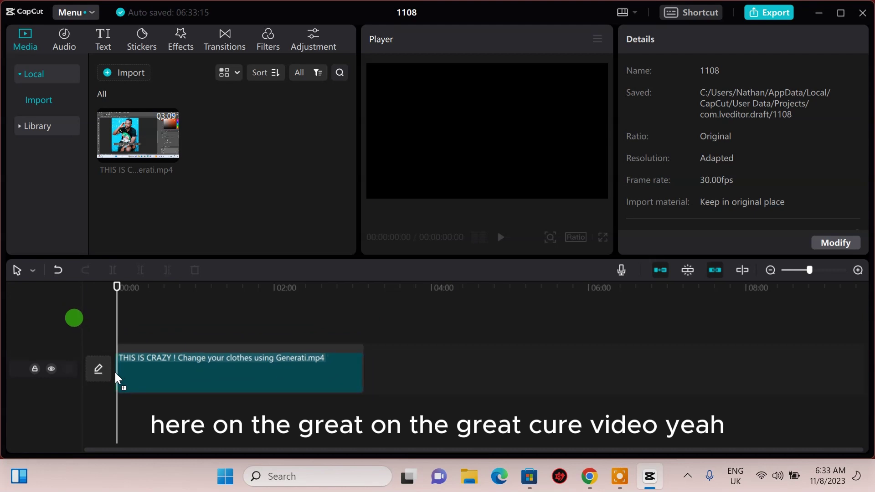
{"action": "left_click", "coordinate": [115, 373]}
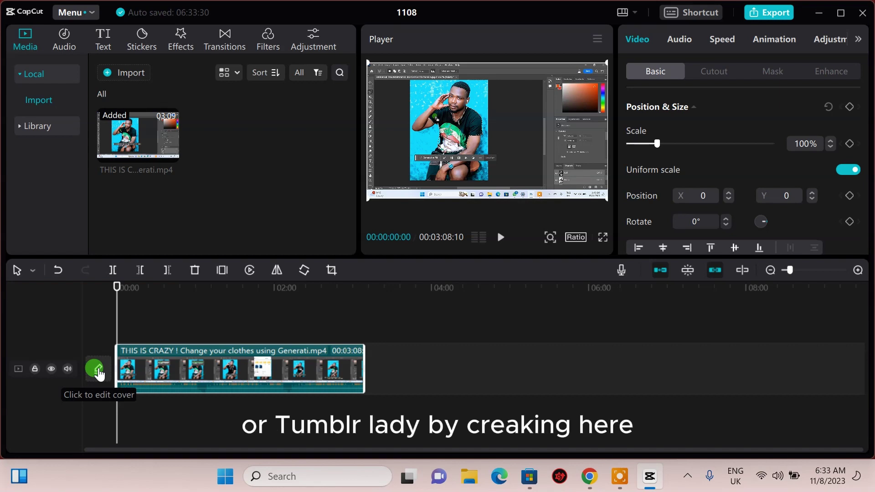
Step: Set the project cover to a video frame about five-sixths of the way through the clip, keeping the default design without a template
{"action": "left_click", "coordinate": [98, 370]}
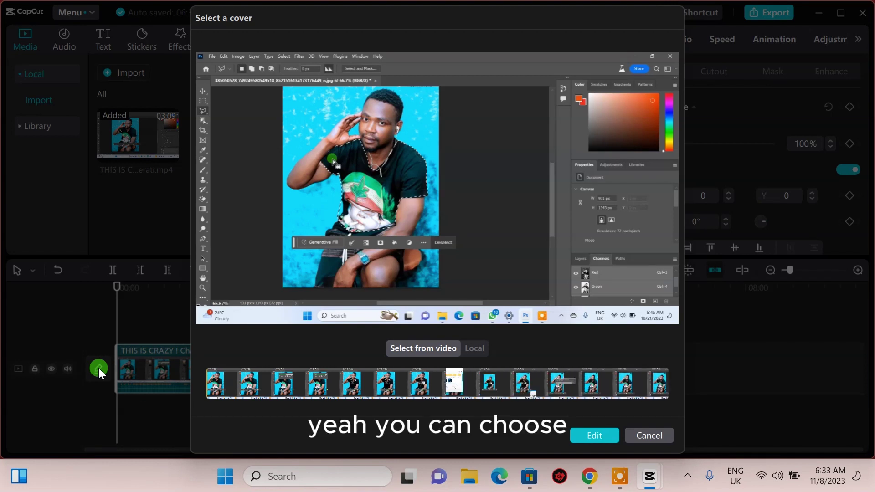
{"action": "left_click", "coordinate": [387, 391]}
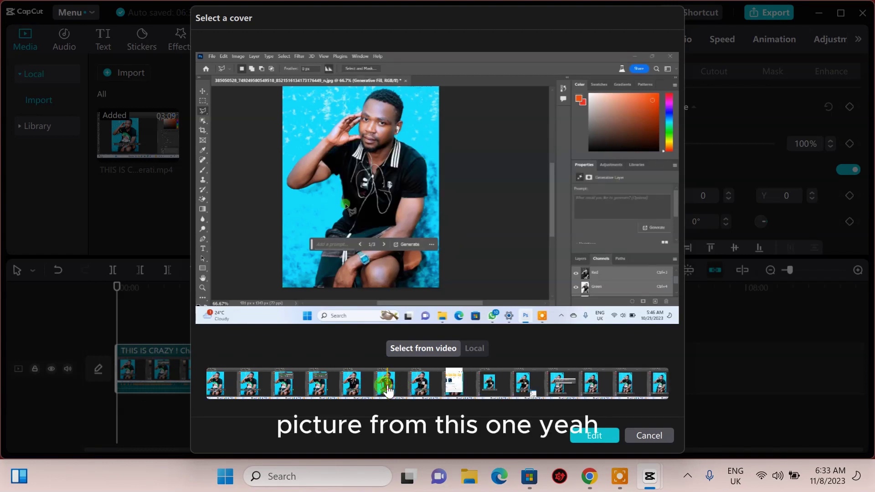
{"action": "left_click_drag", "start_coordinate": [388, 391], "coordinate": [590, 393]}
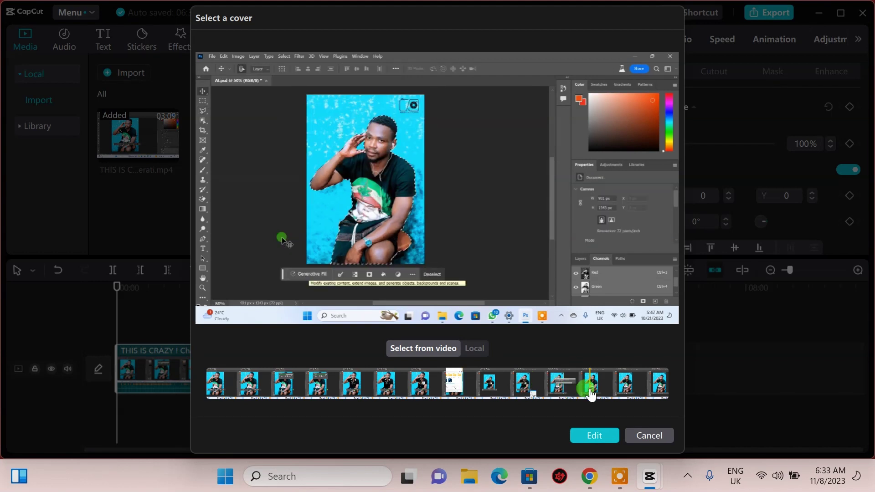
{"action": "left_click", "coordinate": [589, 435]}
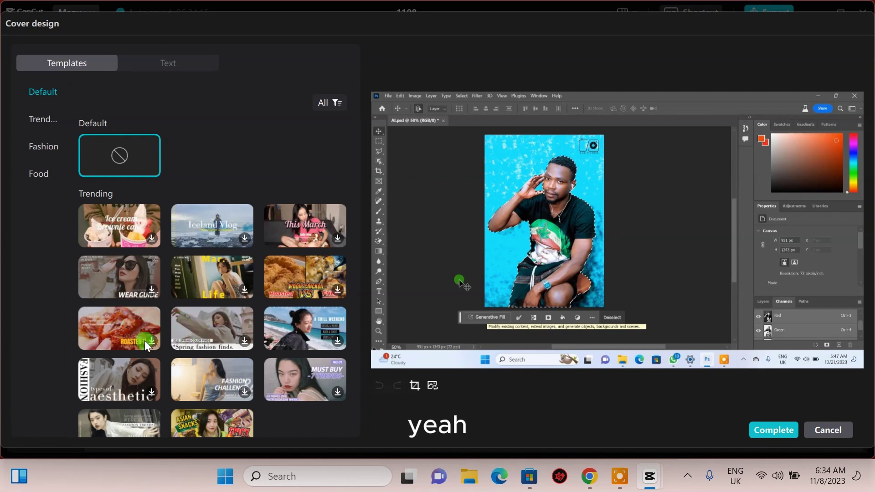
{"action": "scroll", "coordinate": [144, 341], "scroll_direction": "down", "scroll_amount": 3}
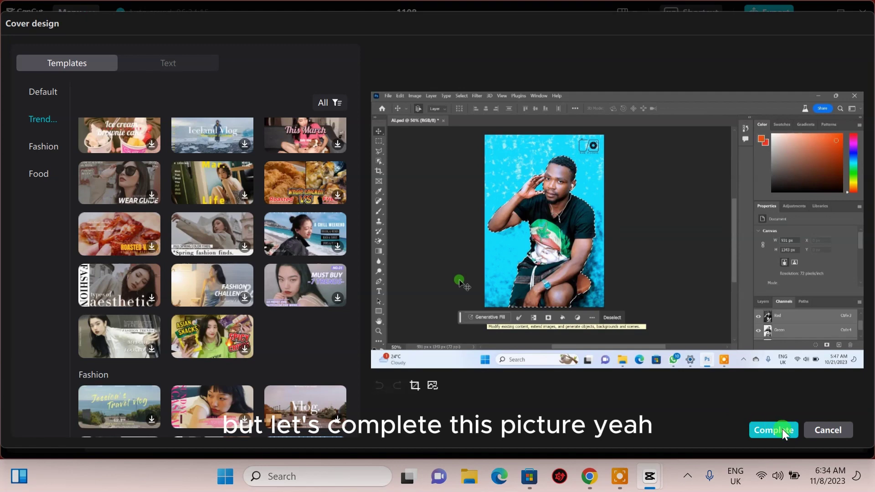
{"action": "left_click", "coordinate": [771, 432]}
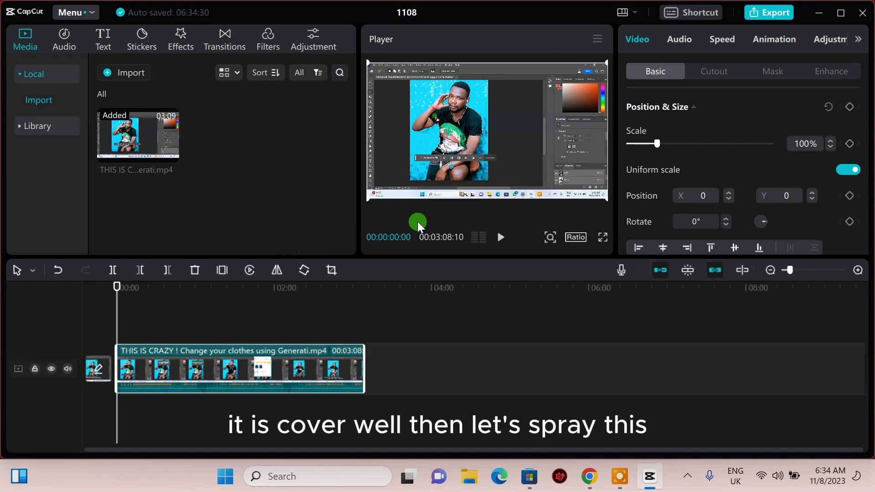
Step: Preview the clip's opening, return the playhead to the start, and set the clip's scale to 103%
{"action": "left_click", "coordinate": [496, 234]}
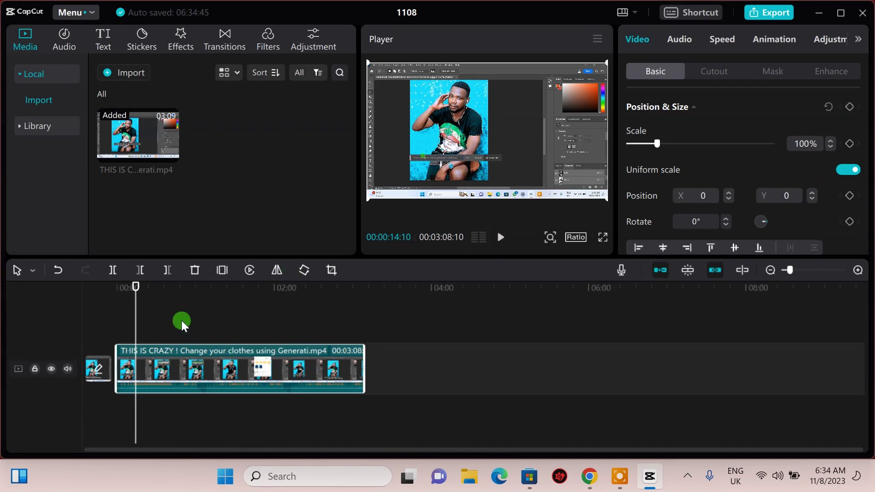
{"action": "left_click_drag", "start_coordinate": [138, 292], "coordinate": [68, 307]}
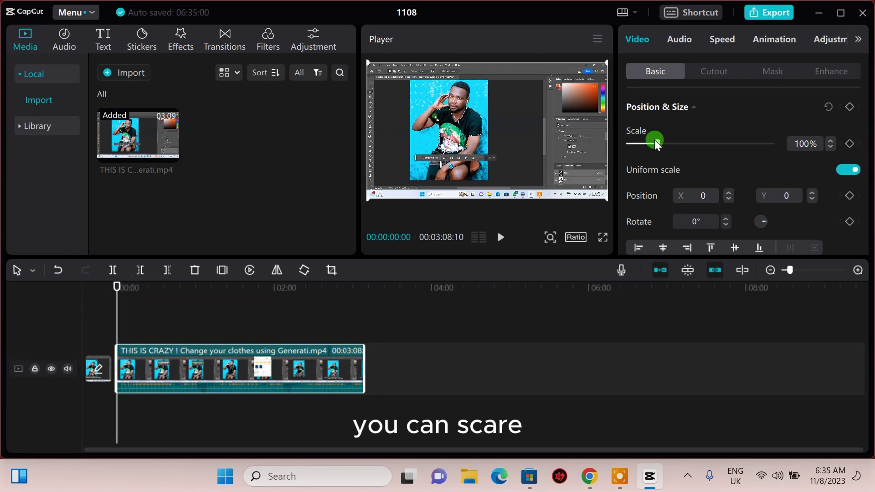
{"action": "mouse_move", "coordinate": [659, 145]}
{"action": "left_mouse_down"}
{"action": "mouse_move", "coordinate": [717, 132]}
{"action": "mouse_move", "coordinate": [650, 153]}
{"action": "mouse_move", "coordinate": [661, 155]}
{"action": "left_mouse_up"}
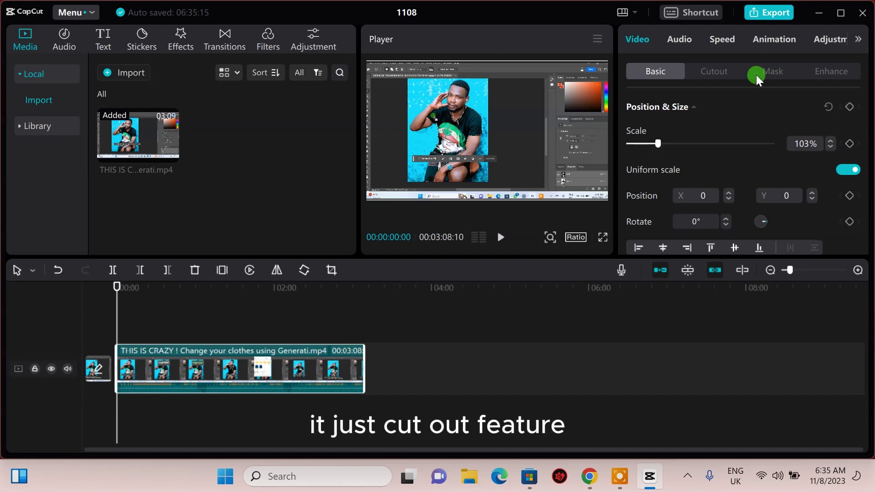
Step: Examine the clip's Cutout, Mask and Enhance options, switching Chroma key on and off again, and return to the basic video settings
{"action": "left_click", "coordinate": [714, 72]}
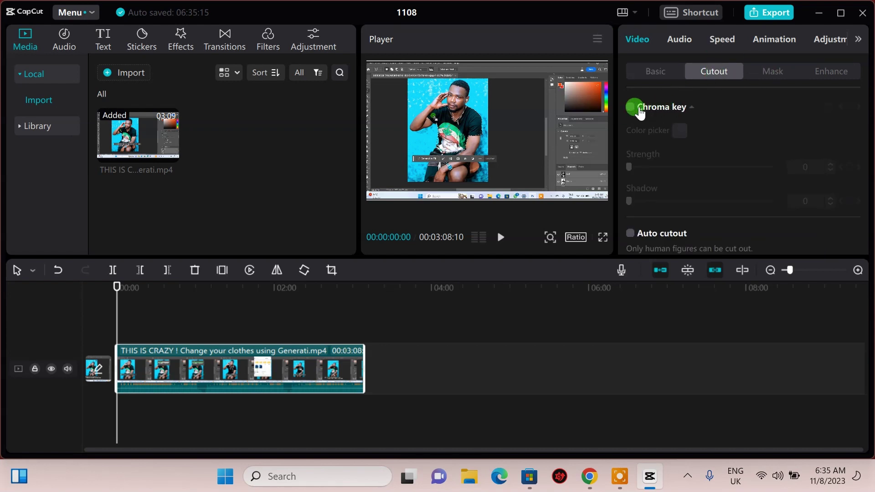
{"action": "left_click", "coordinate": [630, 109]}
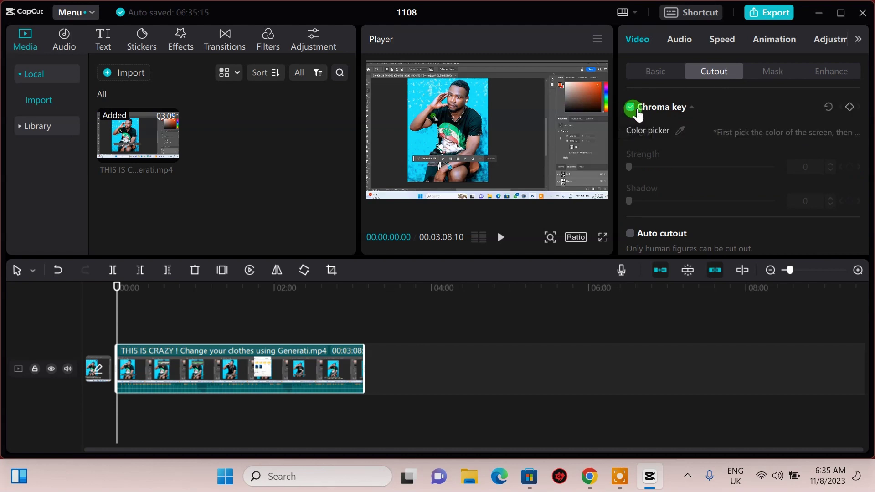
{"action": "left_click", "coordinate": [636, 110]}
{"action": "left_click", "coordinate": [758, 79]}
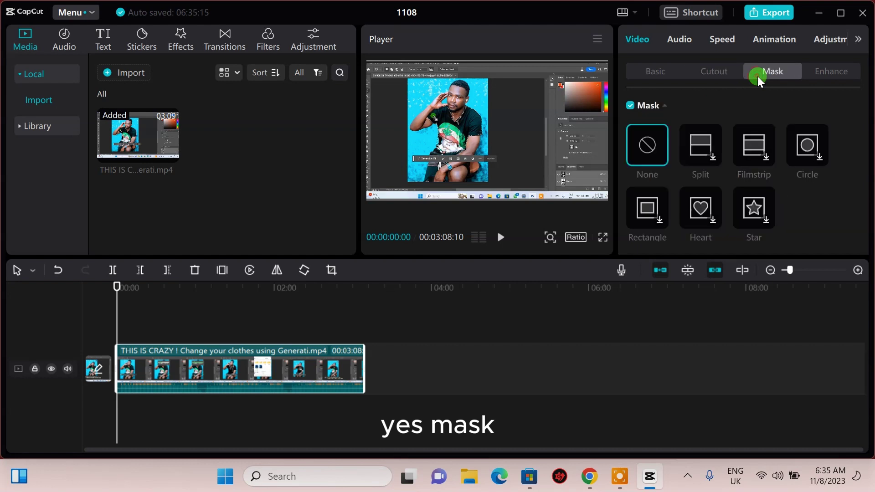
{"action": "left_click", "coordinate": [816, 71]}
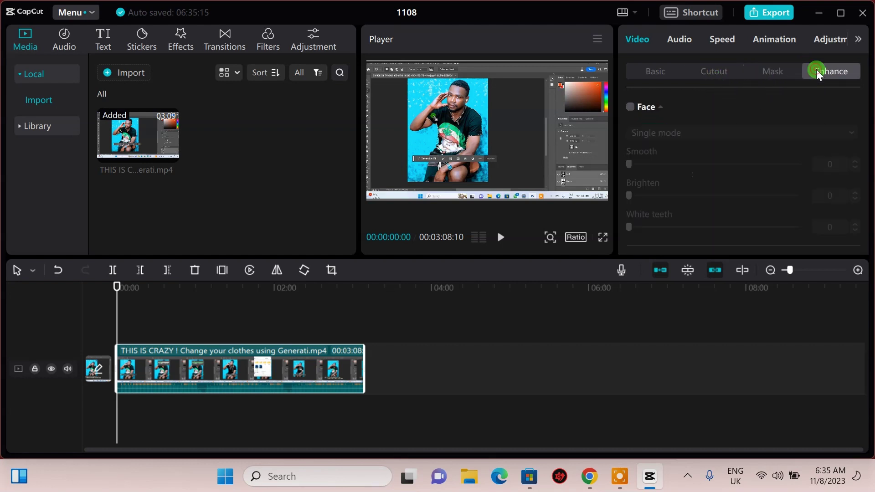
{"action": "left_click", "coordinate": [652, 73]}
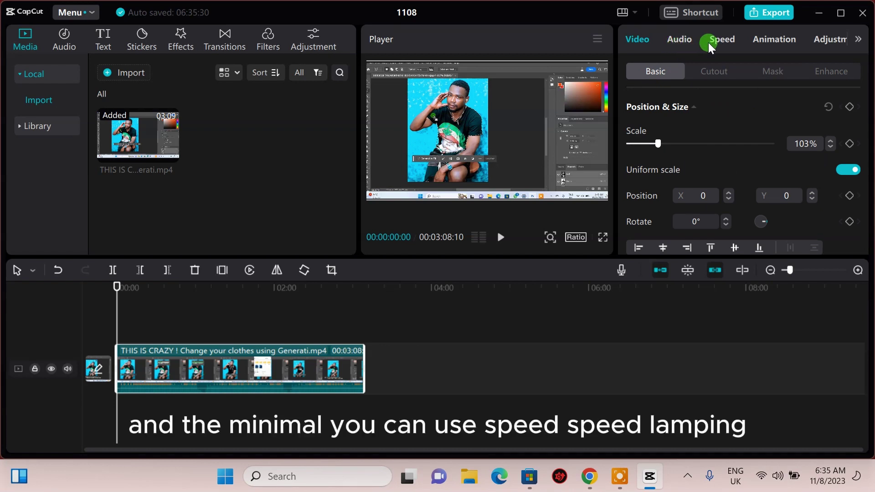
Step: Try the Montage speed curve on the clip, play the result, and reset the curve to None
{"action": "left_click", "coordinate": [722, 40]}
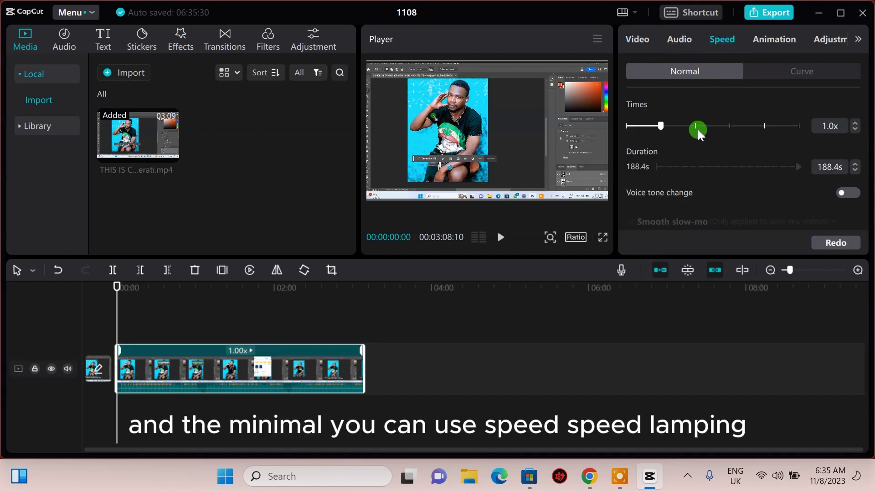
{"action": "scroll", "coordinate": [698, 132], "scroll_direction": "down", "scroll_amount": 2}
{"action": "scroll", "coordinate": [698, 132], "scroll_direction": "up", "scroll_amount": 2}
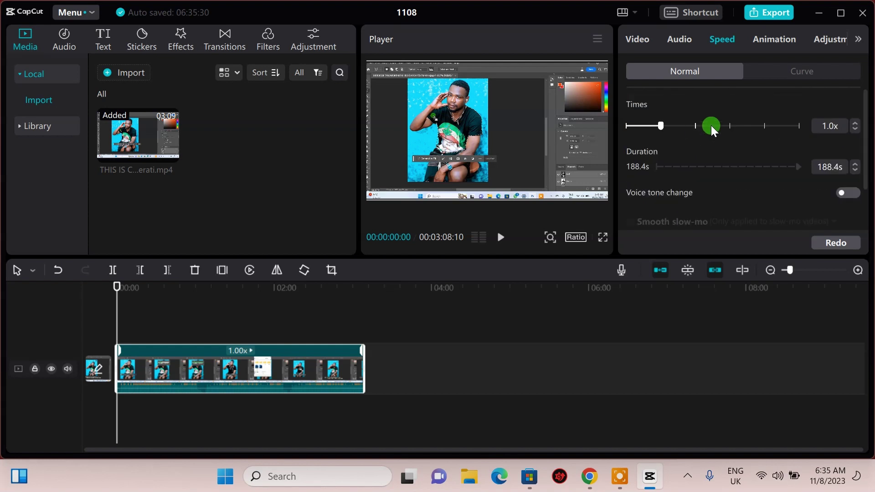
{"action": "left_click", "coordinate": [787, 72]}
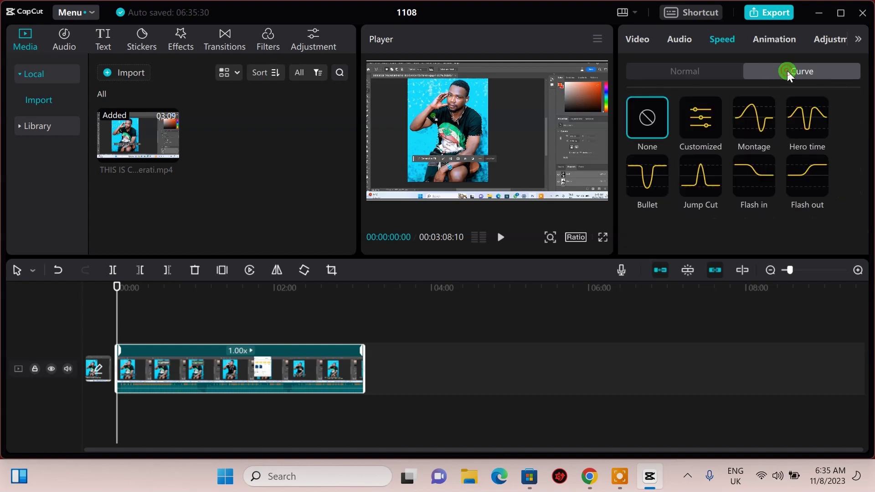
{"action": "left_click", "coordinate": [749, 135]}
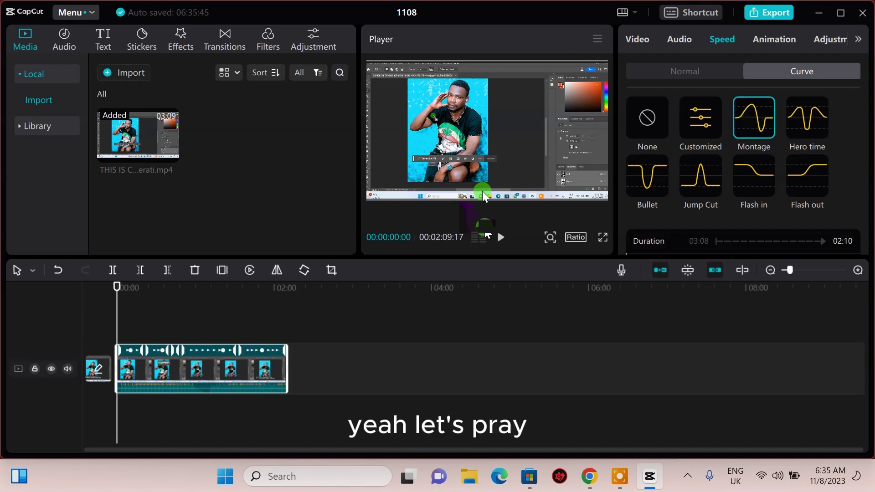
{"action": "left_click", "coordinate": [499, 237]}
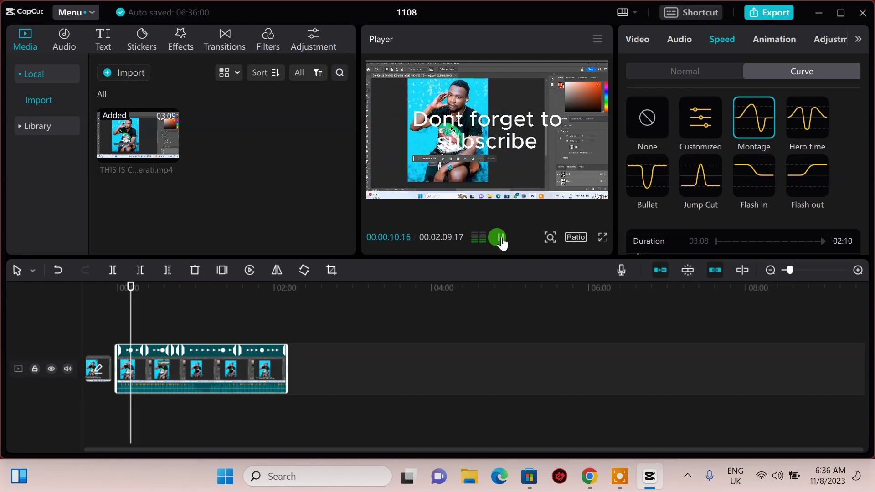
{"action": "left_click", "coordinate": [500, 239]}
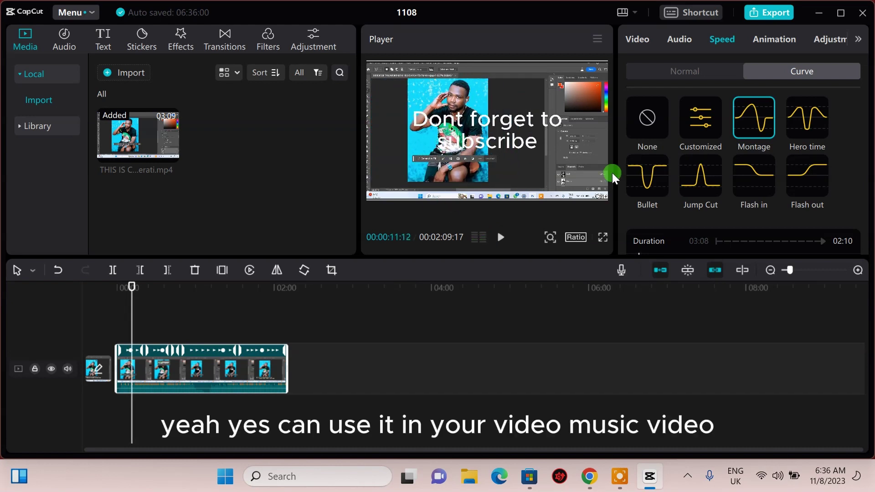
{"action": "left_click", "coordinate": [646, 119]}
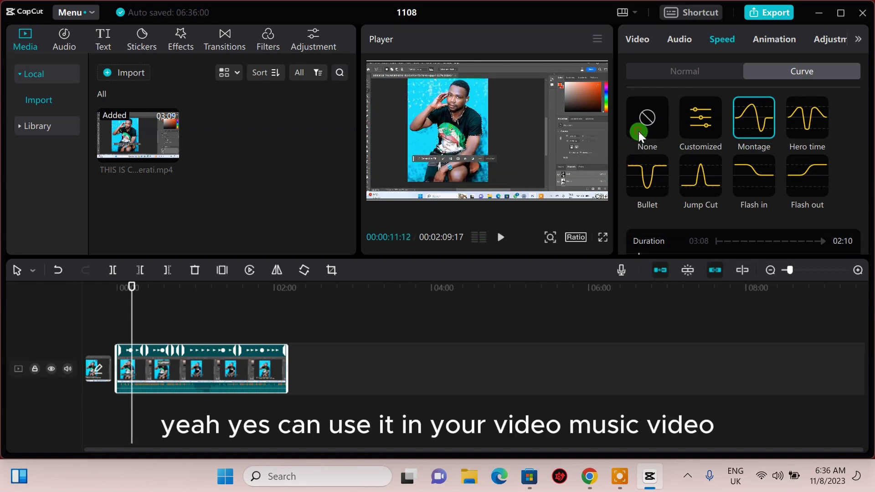
Step: Look through the clip's normal and curve speed settings, entrance animations and basic adjustment options
{"action": "left_click", "coordinate": [674, 71]}
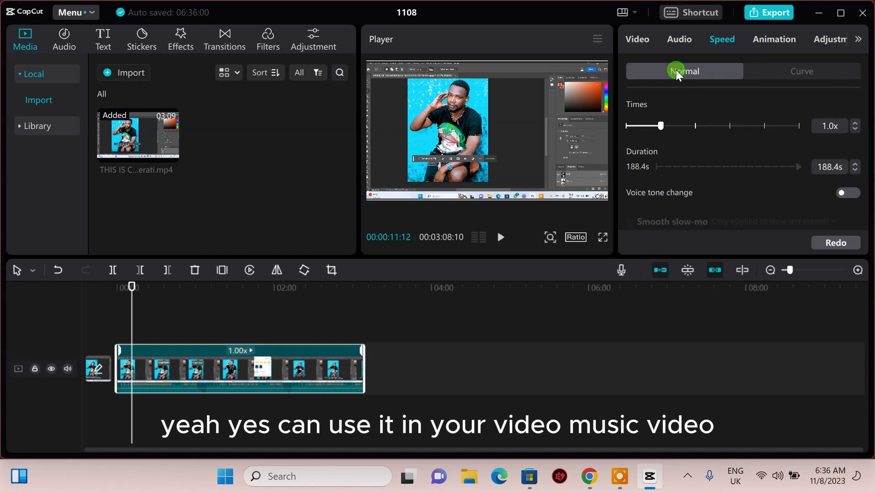
{"action": "left_click", "coordinate": [803, 69]}
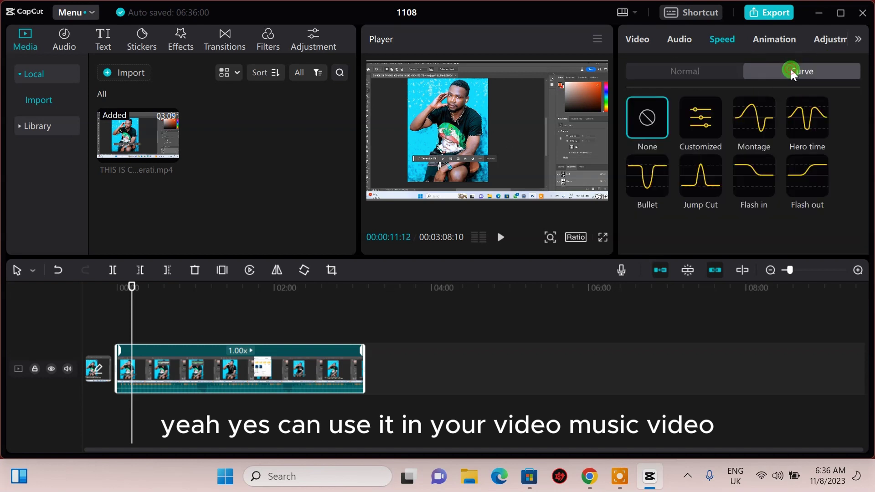
{"action": "left_click", "coordinate": [764, 42]}
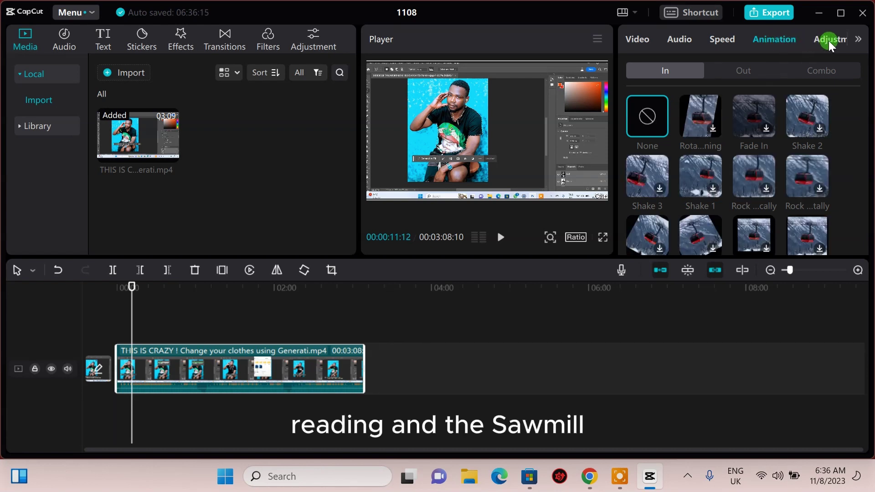
{"action": "left_click", "coordinate": [830, 40]}
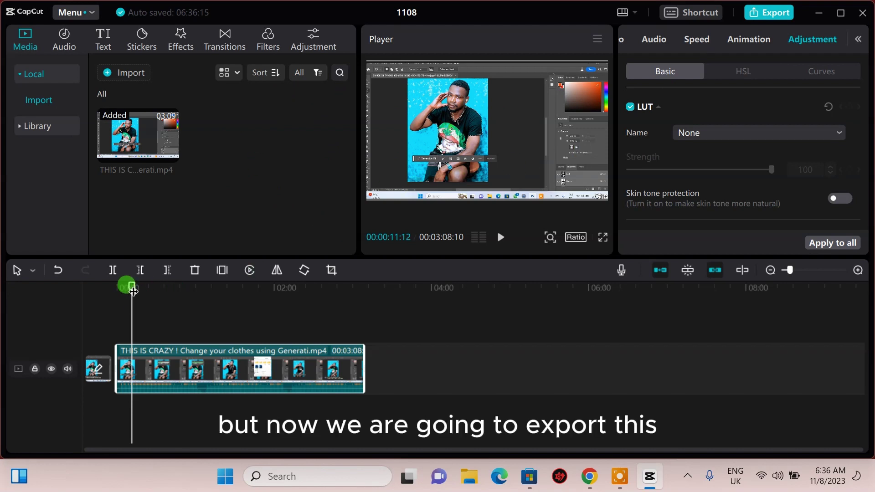
Step: Return the playhead to the start and set up the video export, keeping 1080P resolution, H.264 codec and mp4 format
{"action": "left_click", "coordinate": [91, 288]}
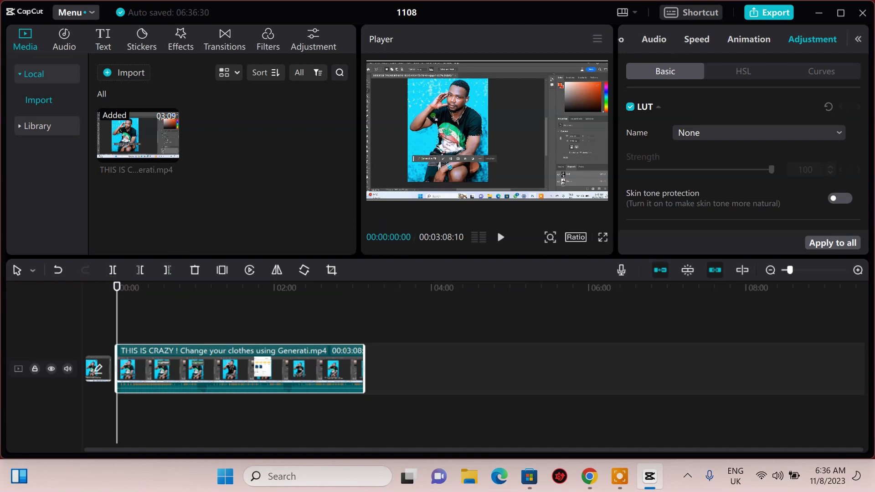
{"action": "left_click", "coordinate": [770, 11]}
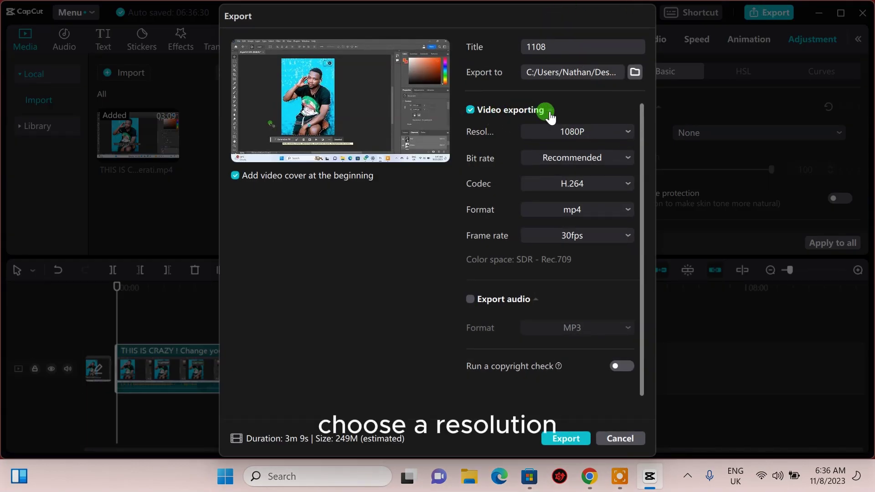
{"action": "left_click", "coordinate": [623, 131]}
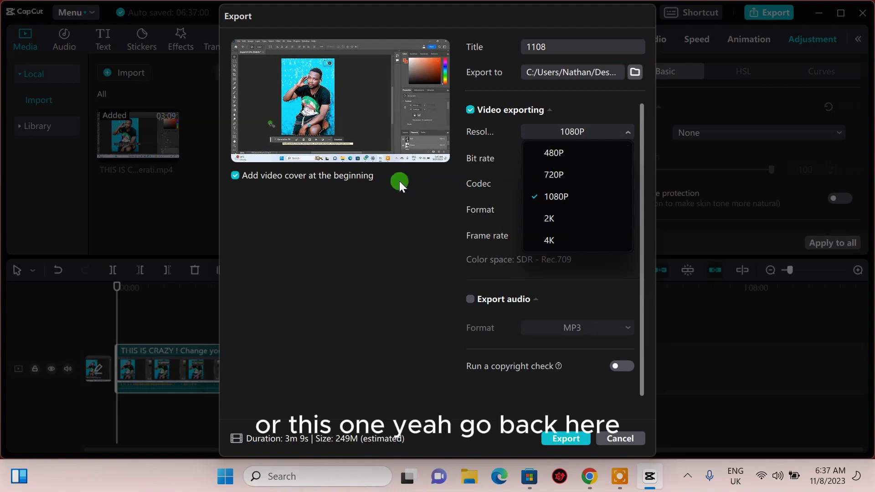
{"action": "left_click", "coordinate": [396, 224]}
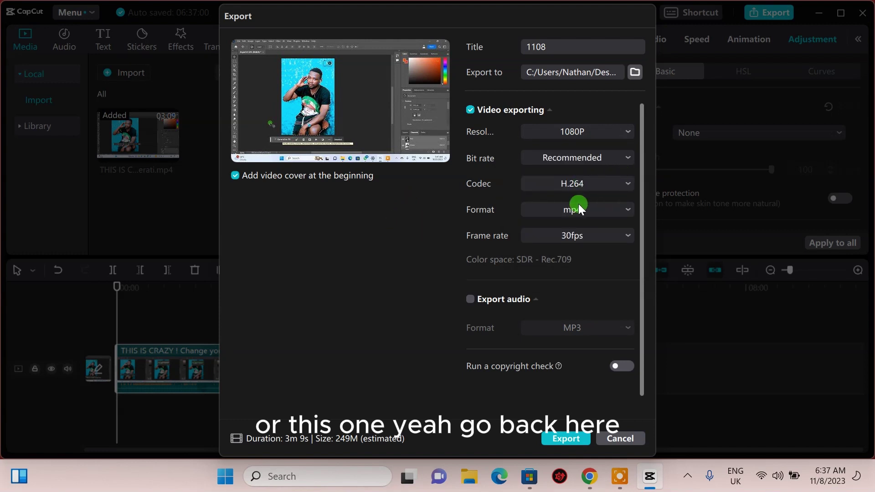
{"action": "left_click", "coordinate": [600, 184]}
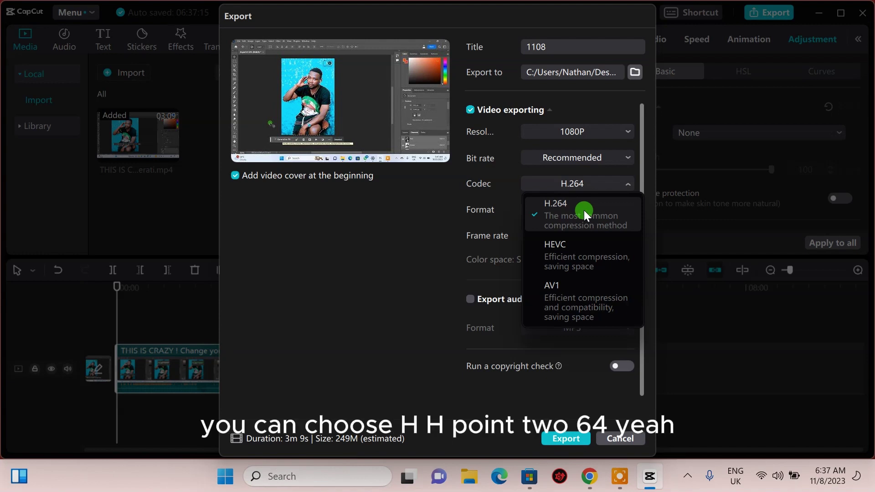
{"action": "left_click", "coordinate": [565, 213]}
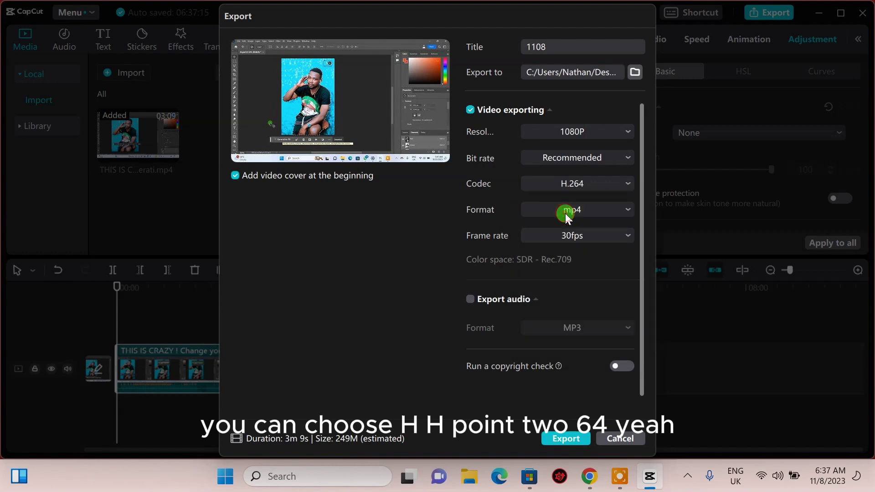
{"action": "left_click", "coordinate": [589, 212]}
{"action": "left_click", "coordinate": [589, 210]}
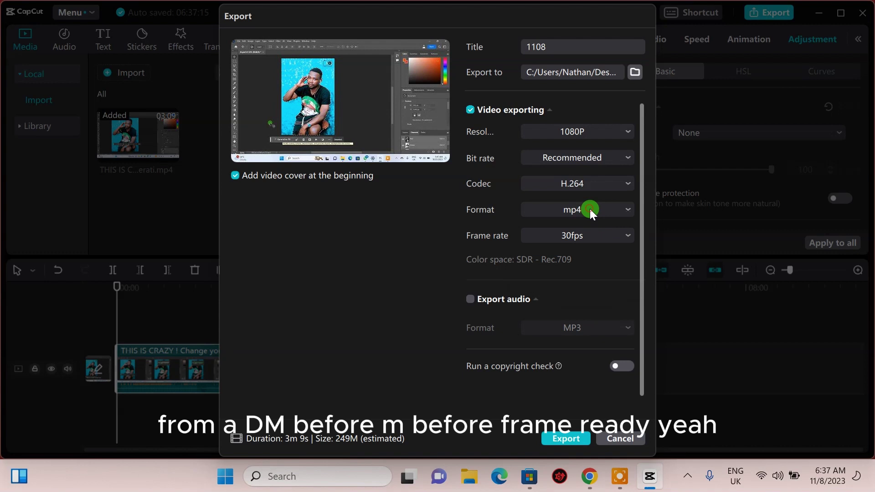
Step: Create a new folder named "capcut sample video" on the Desktop while choosing the export location
{"action": "left_click", "coordinate": [635, 71]}
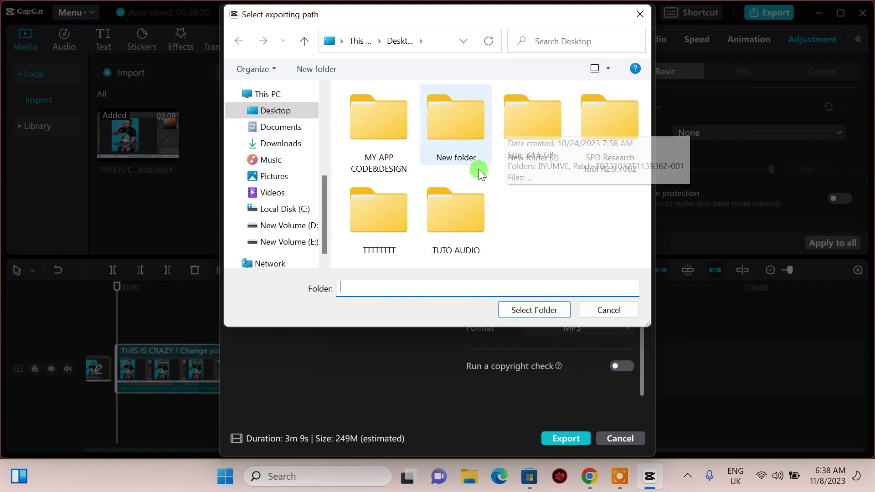
{"action": "right_click", "coordinate": [538, 218]}
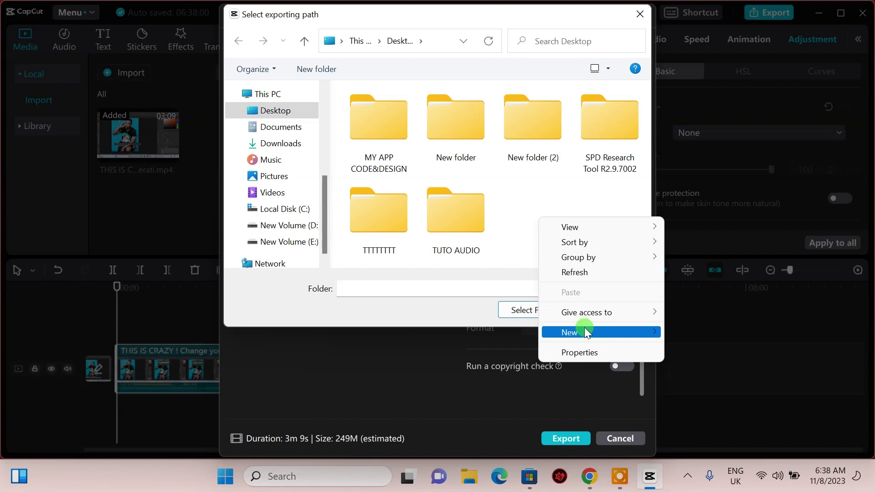
{"action": "mouse_move", "coordinate": [585, 329]}
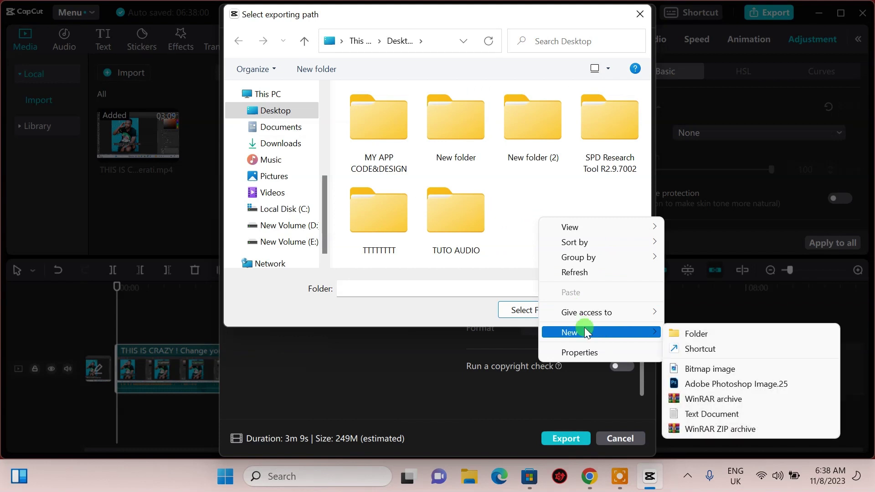
{"action": "left_click", "coordinate": [690, 333]}
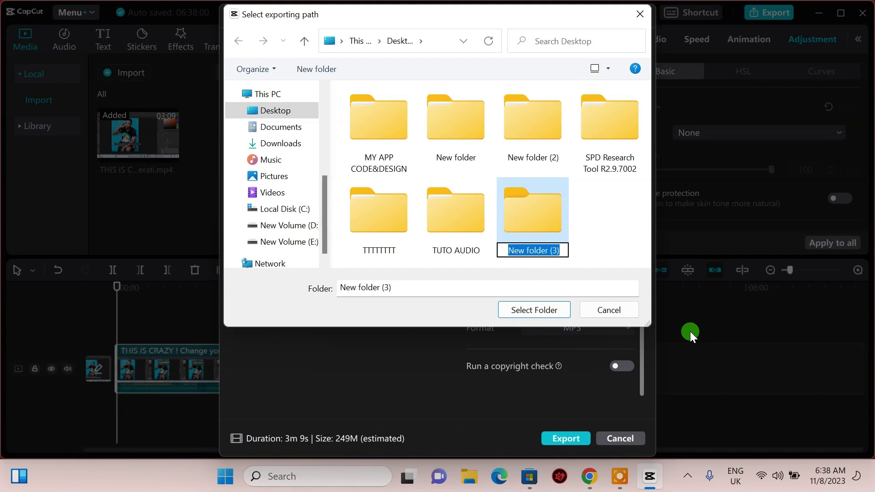
{"action": "type", "text": "capc"}
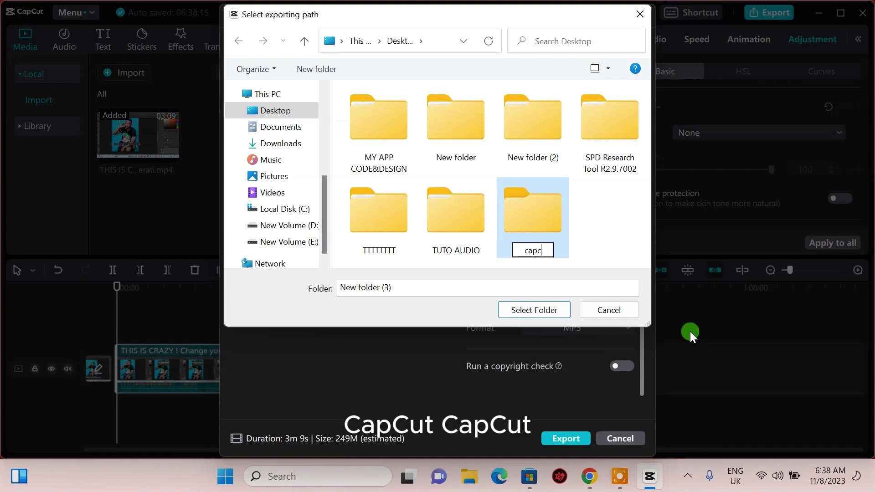
{"action": "type", "text": "u"}
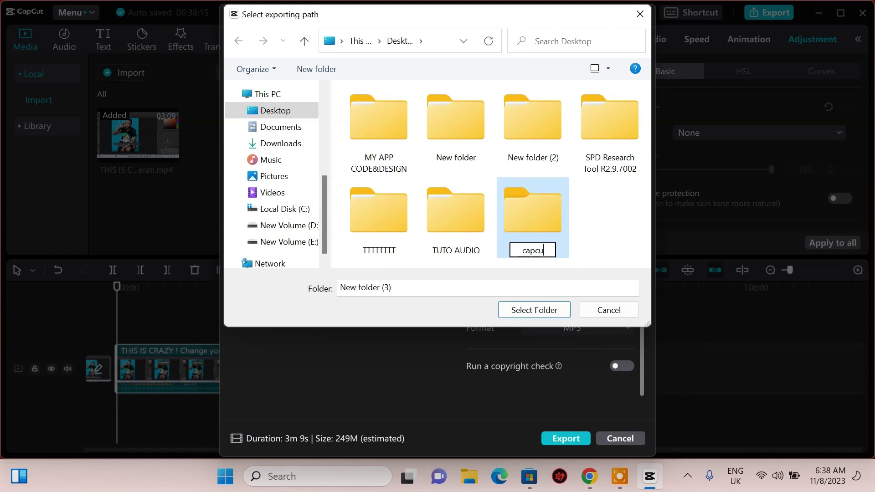
{"action": "type", "text": "t vide"}
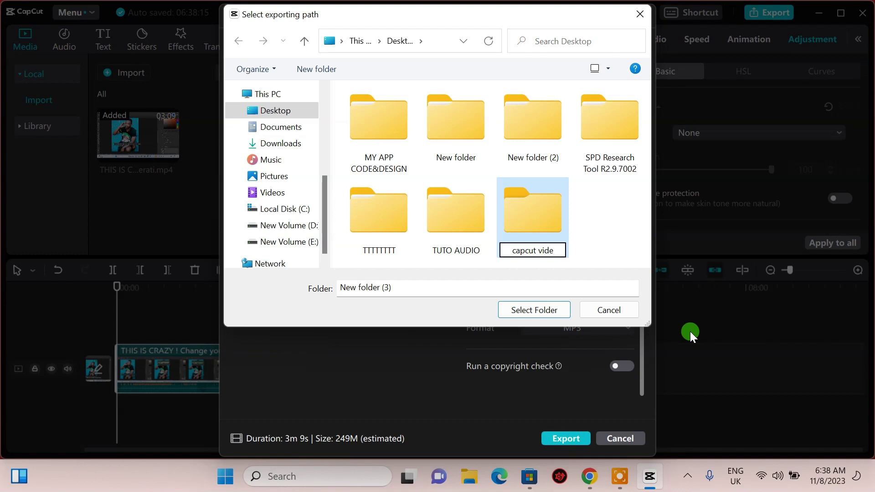
{"action": "key", "text": "BackSpace"}
{"action": "key", "text": "BackSpace"}
{"action": "key", "text": "BackSpace"}
{"action": "key", "text": "BackSpace"}
{"action": "type", "text": "sa"}
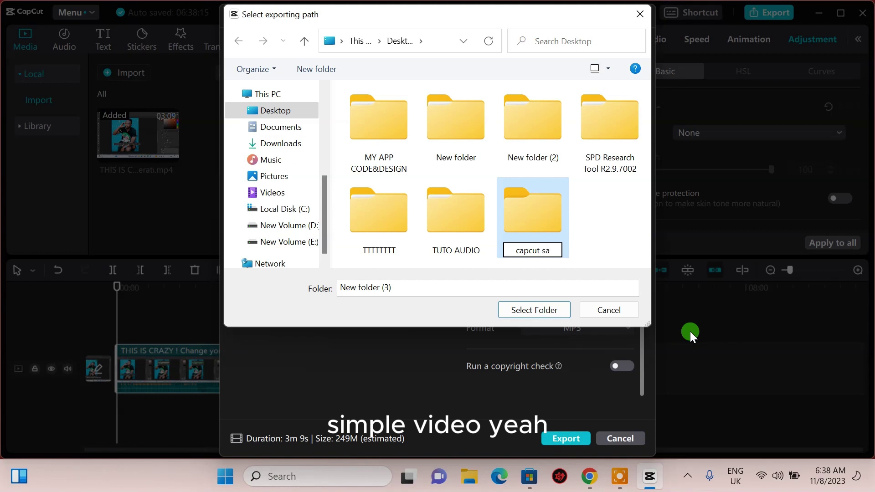
{"action": "type", "text": "mple"}
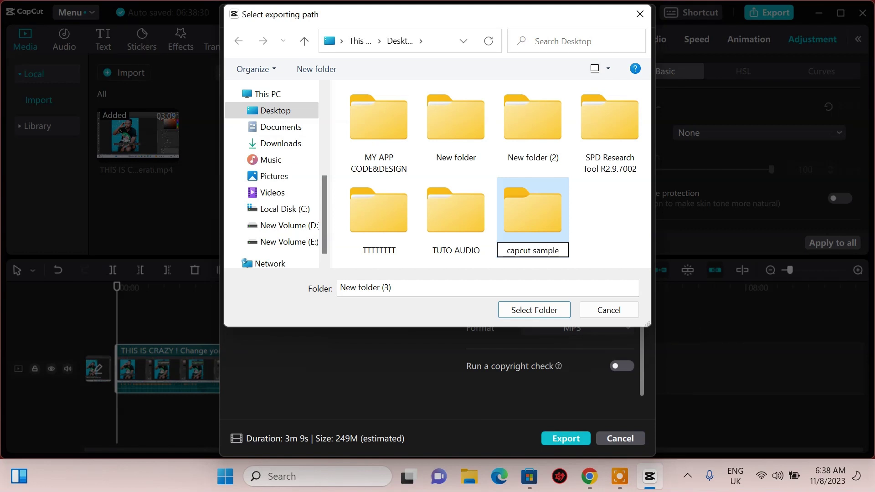
{"action": "type", "text": " video"}
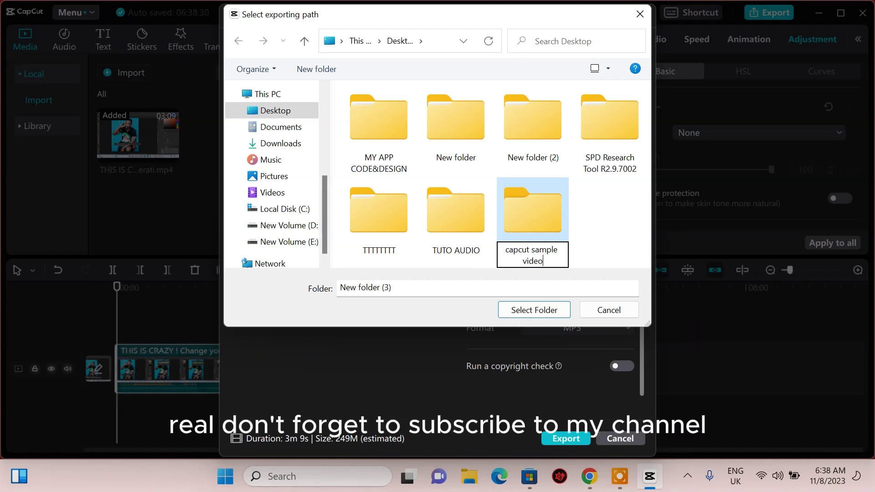
Step: Select the "capcut sample video" folder as the export destination
{"action": "left_click", "coordinate": [520, 216]}
{"action": "left_click", "coordinate": [517, 311]}
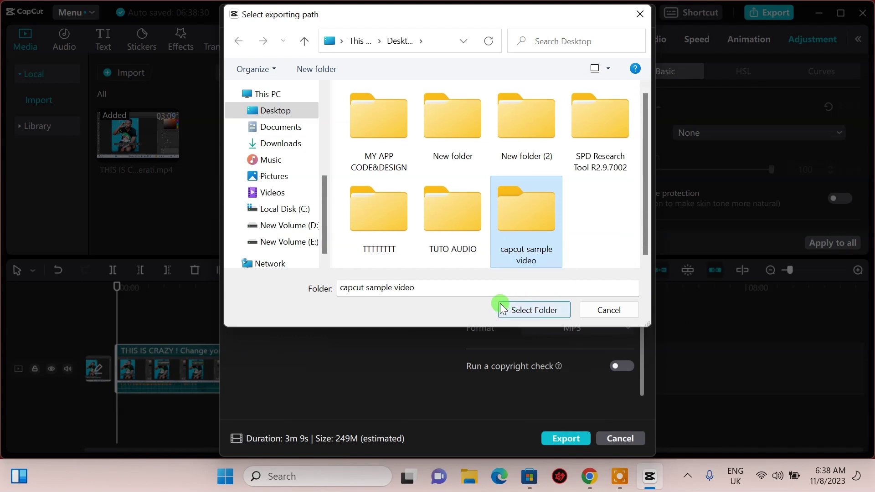
{"action": "left_click", "coordinate": [527, 310]}
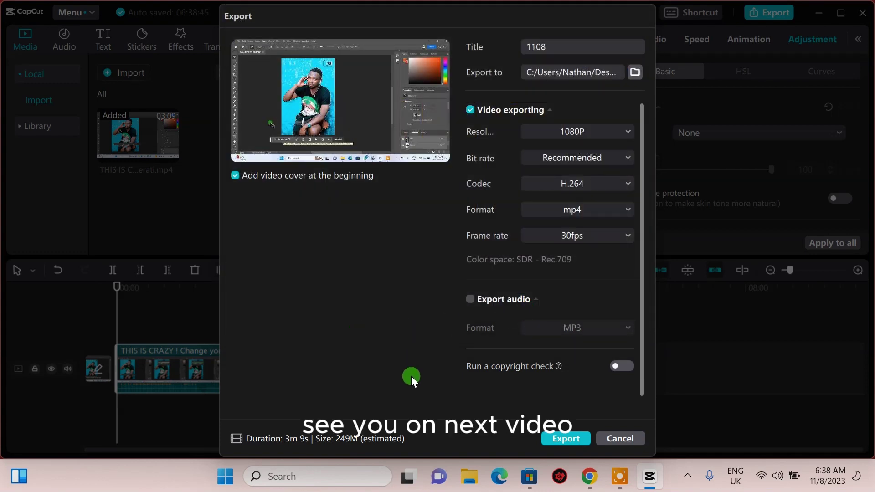